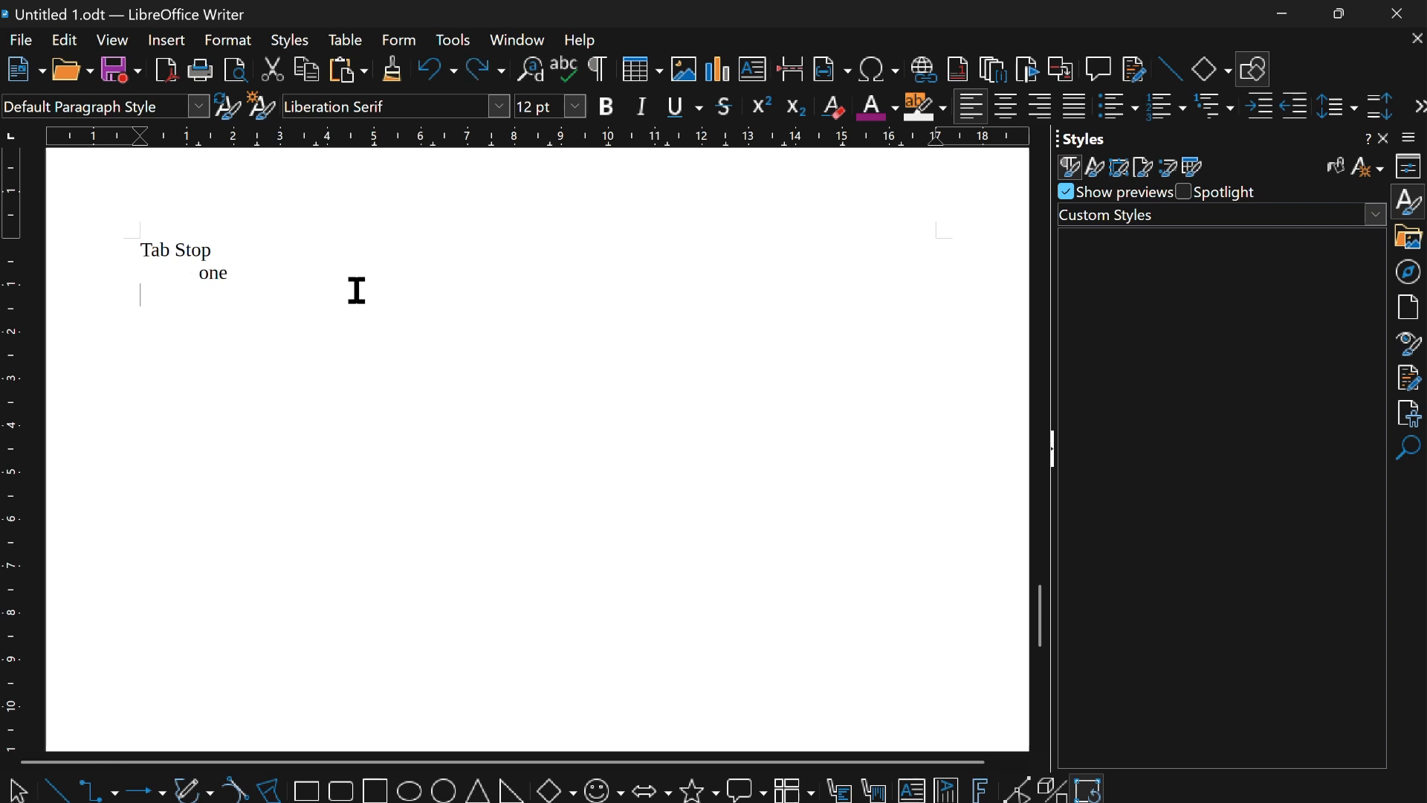
Add a second line reading "one" below the existing one, indented by one tab.
{"action": "key", "text": "Tab"}
{"action": "type", "text": "one"}
{"action": "key", "text": "Home"}
{"action": "key", "text": "BackSpace"}
{"action": "key", "text": "ctrl+z"}
Add four unindented lines below the indented ones, reading "two", "two", "three" and "three".
{"action": "type", "text": "two"}
{"action": "key", "text": "Return"}
{"action": "type", "text": "two"}
{"action": "key", "text": "Return"}
{"action": "type", "text": "three"}
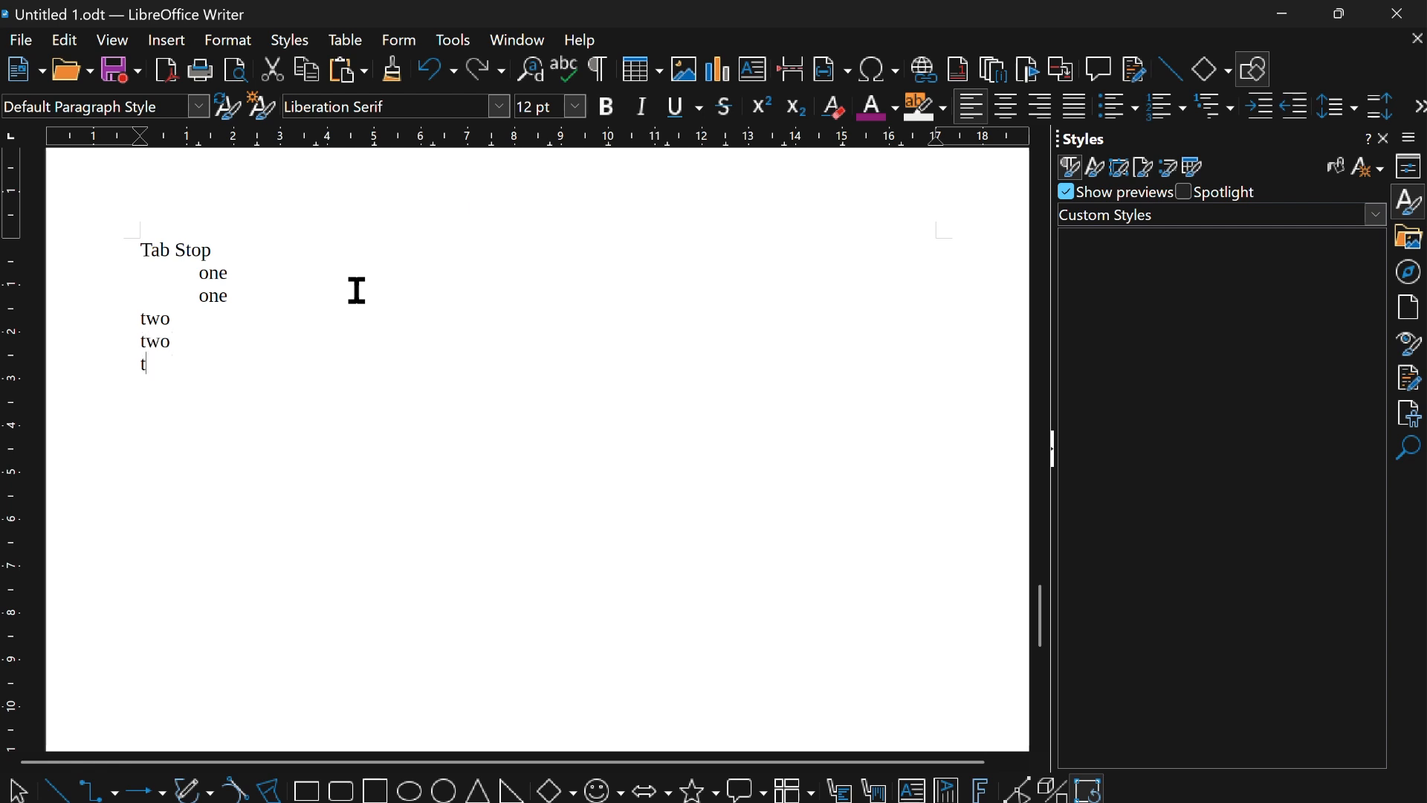
{"action": "key", "text": "Return"}
{"action": "type", "text": "three"}
Indent both lines reading "two" by two tabs each.
{"action": "left_click", "coordinate": [128, 316]}
{"action": "key", "text": "Tab"}
{"action": "key", "text": "Tab"}
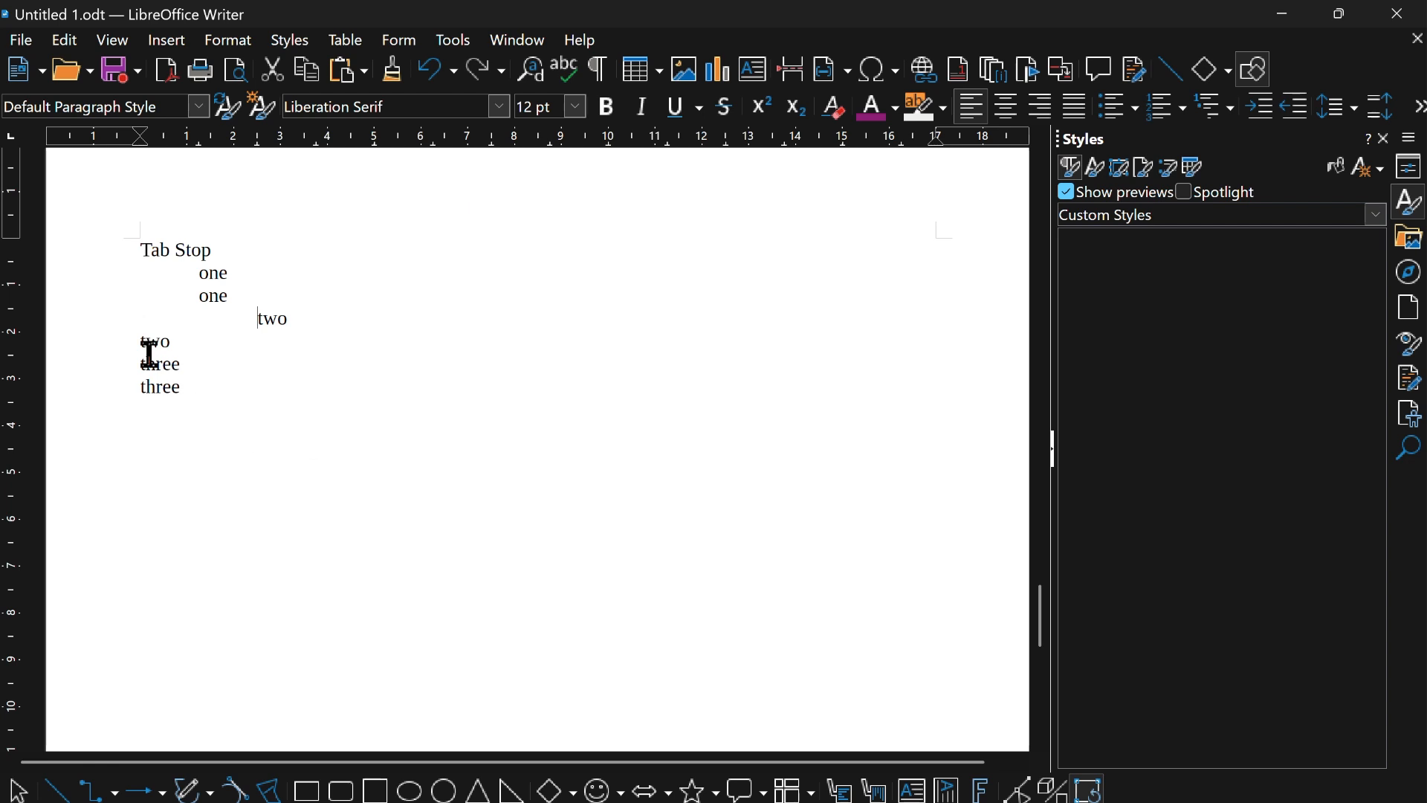
{"action": "left_click", "coordinate": [102, 338]}
{"action": "key", "text": "Tab"}
{"action": "key", "text": "Tab"}
Indent both lines reading "three" by three tabs each.
{"action": "left_click", "coordinate": [107, 365]}
{"action": "key", "text": "Tab"}
{"action": "key", "text": "Tab"}
{"action": "key", "text": "Tab"}
{"action": "left_click", "coordinate": [110, 388]}
{"action": "key", "text": "Tab"}
{"action": "key", "text": "Tab"}
{"action": "key", "text": "Tab"}
{"action": "key", "text": "End"}
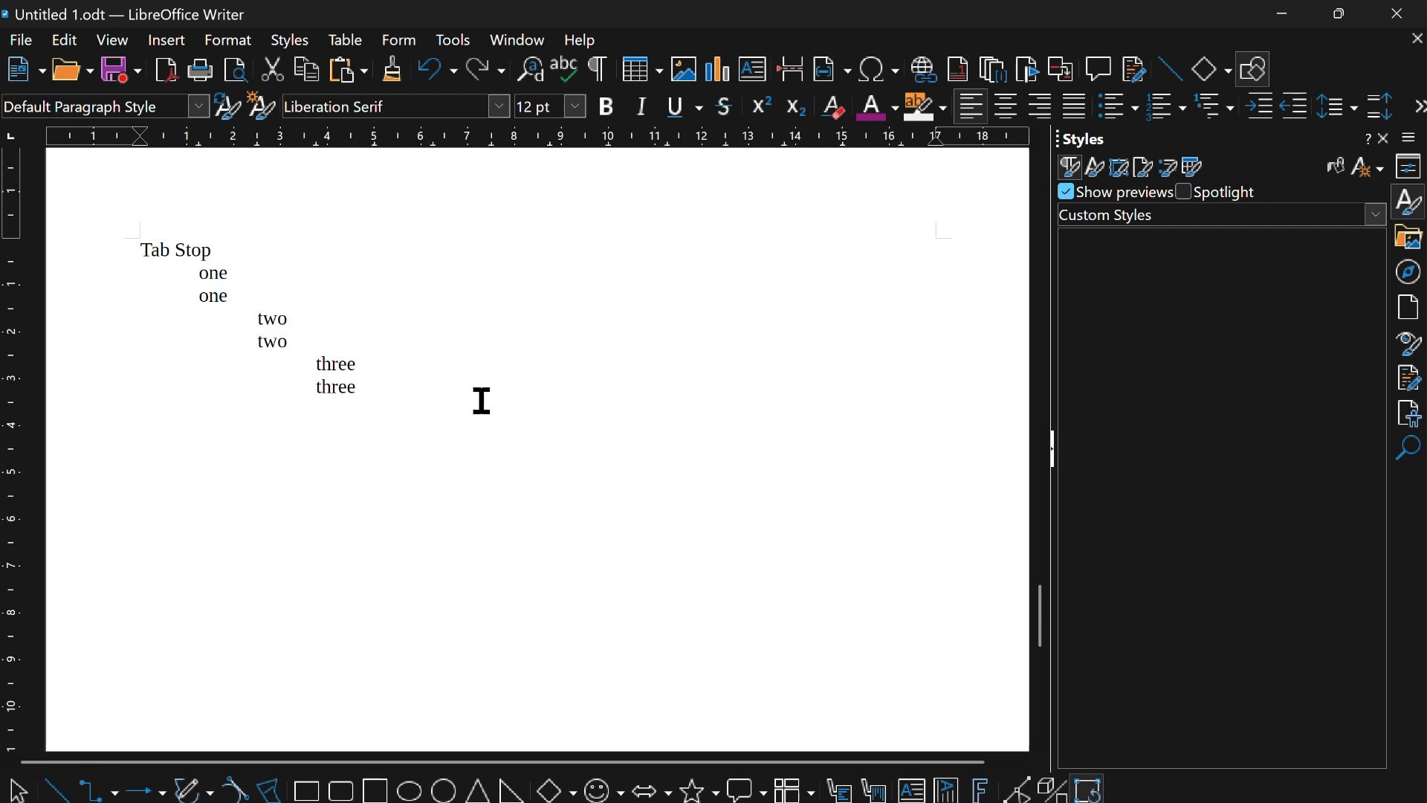
Start a new page after the tabbed lines and enter "Custom tab" as its first line.
{"action": "key", "text": "ctrl+Return"}
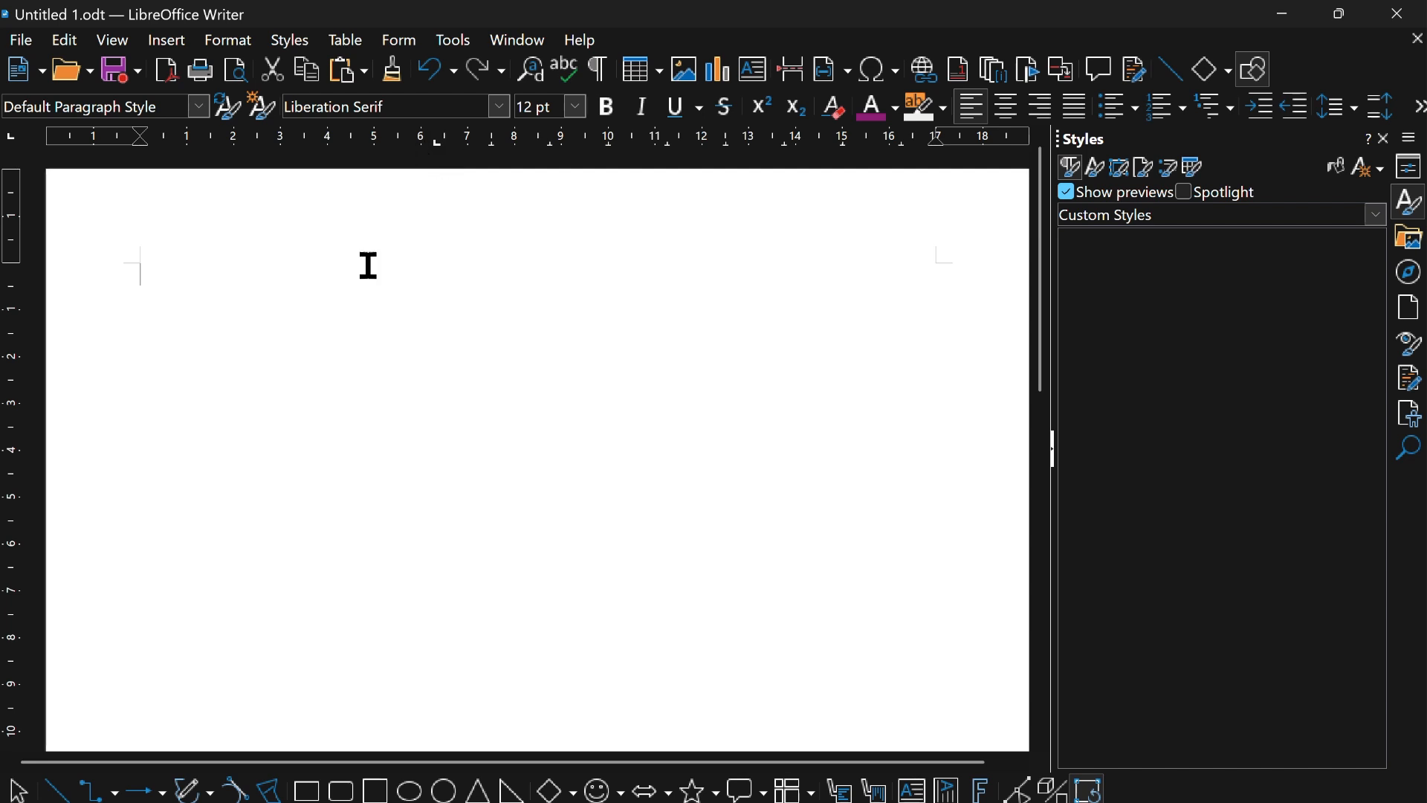
{"action": "type", "text": "cstom"}
{"action": "key", "text": "BackSpace"}
{"action": "key", "text": "BackSpace"}
{"action": "key", "text": "BackSpace"}
{"action": "key", "text": "BackSpace"}
{"action": "type", "text": "ustom tab"}
{"action": "key", "text": "Return"}
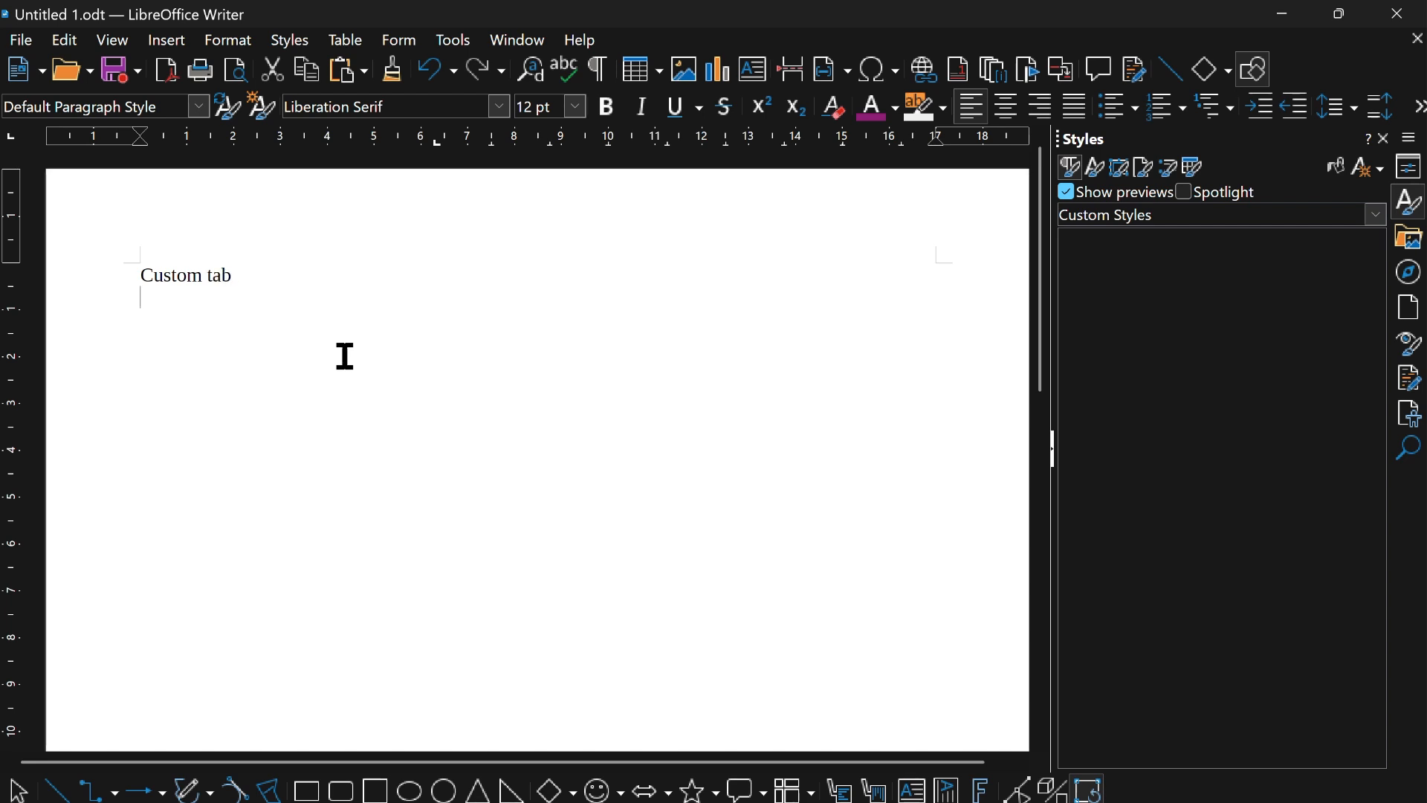
Enter the numbers 1 to 5 on separate lines below "Custom tab".
{"action": "type", "text": "1"}
{"action": "key", "text": "Return"}
{"action": "type", "text": "2"}
{"action": "key", "text": "Return"}
{"action": "type", "text": "3"}
{"action": "key", "text": "Return"}
{"action": "type", "text": "4"}
{"action": "key", "text": "Return"}
{"action": "type", "text": "5"}
Indent the "Custom tab" line and the numbered lines 1 to 5 to the custom tab stop.
{"action": "key", "text": "ctrl+Home"}
{"action": "key", "text": "Tab"}
{"action": "key", "text": "Down"}
{"action": "key", "text": "Tab"}
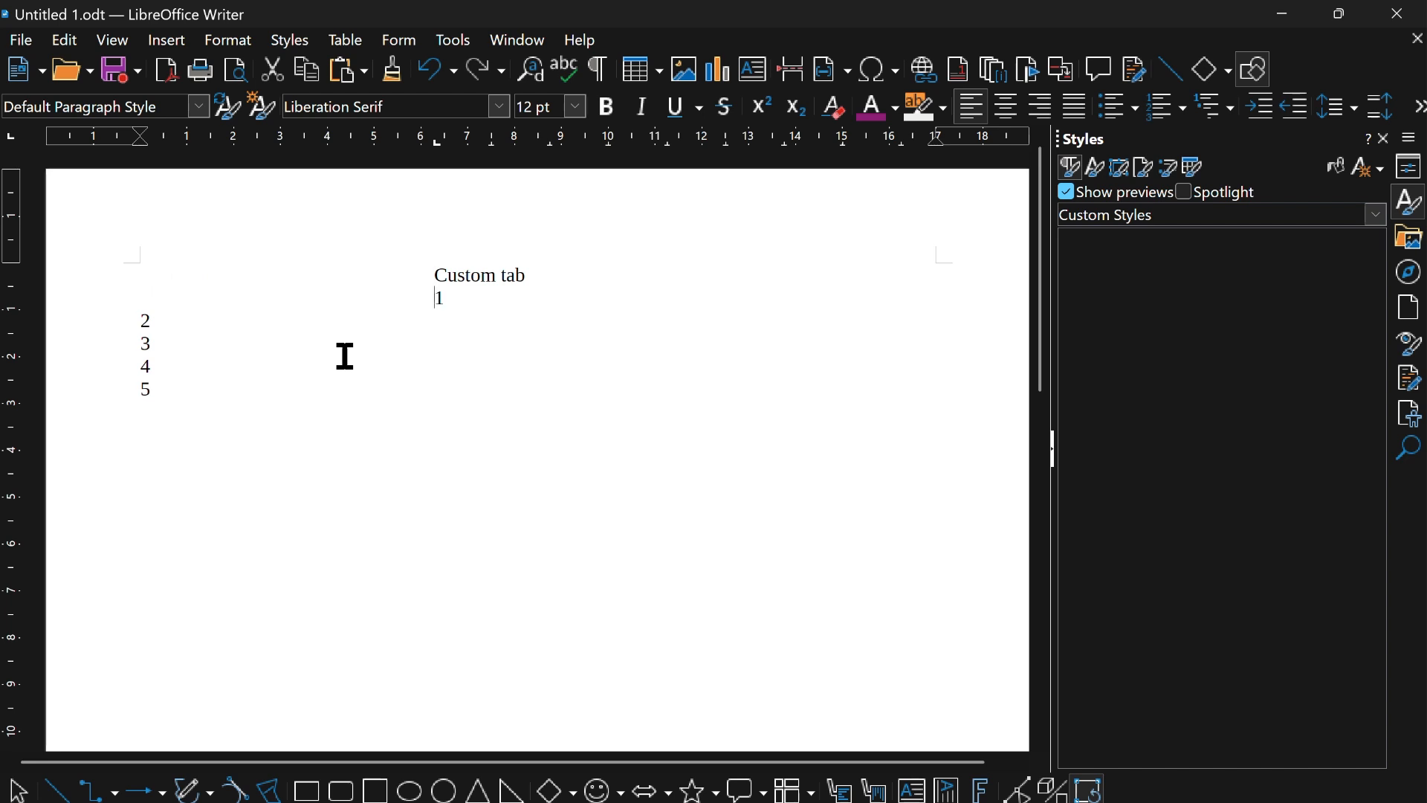
{"action": "key", "text": "Down"}
{"action": "key", "text": "Tab"}
{"action": "key", "text": "Tab"}
{"action": "key", "text": "Down"}
{"action": "key", "text": "Tab"}
{"action": "key", "text": "Down"}
{"action": "key", "text": "Tab"}
Try removing the custom tab stop from the line reading 5, and undo the removal.
{"action": "left_click_drag", "start_coordinate": [436, 144], "coordinate": [357, 166]}
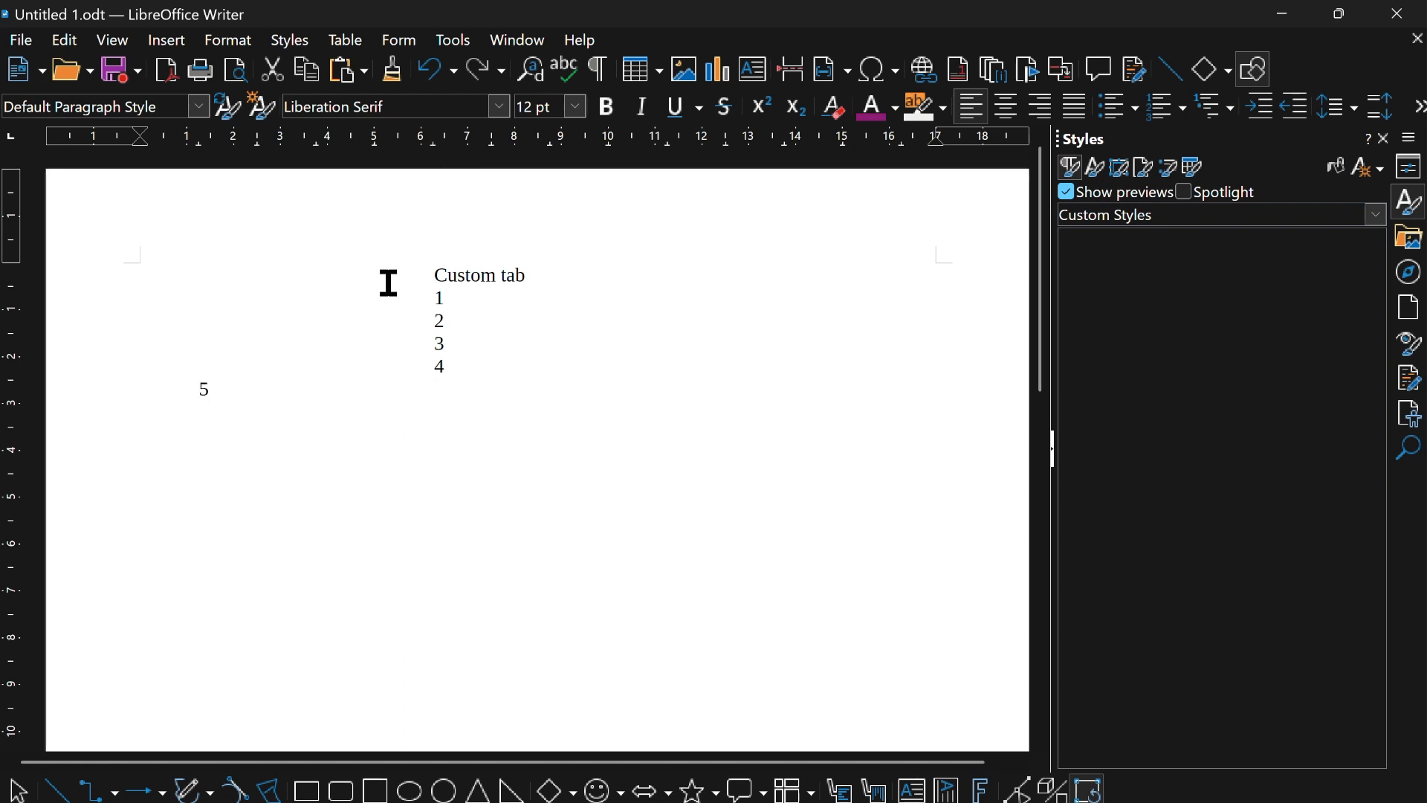
{"action": "key", "text": "ctrl+z"}
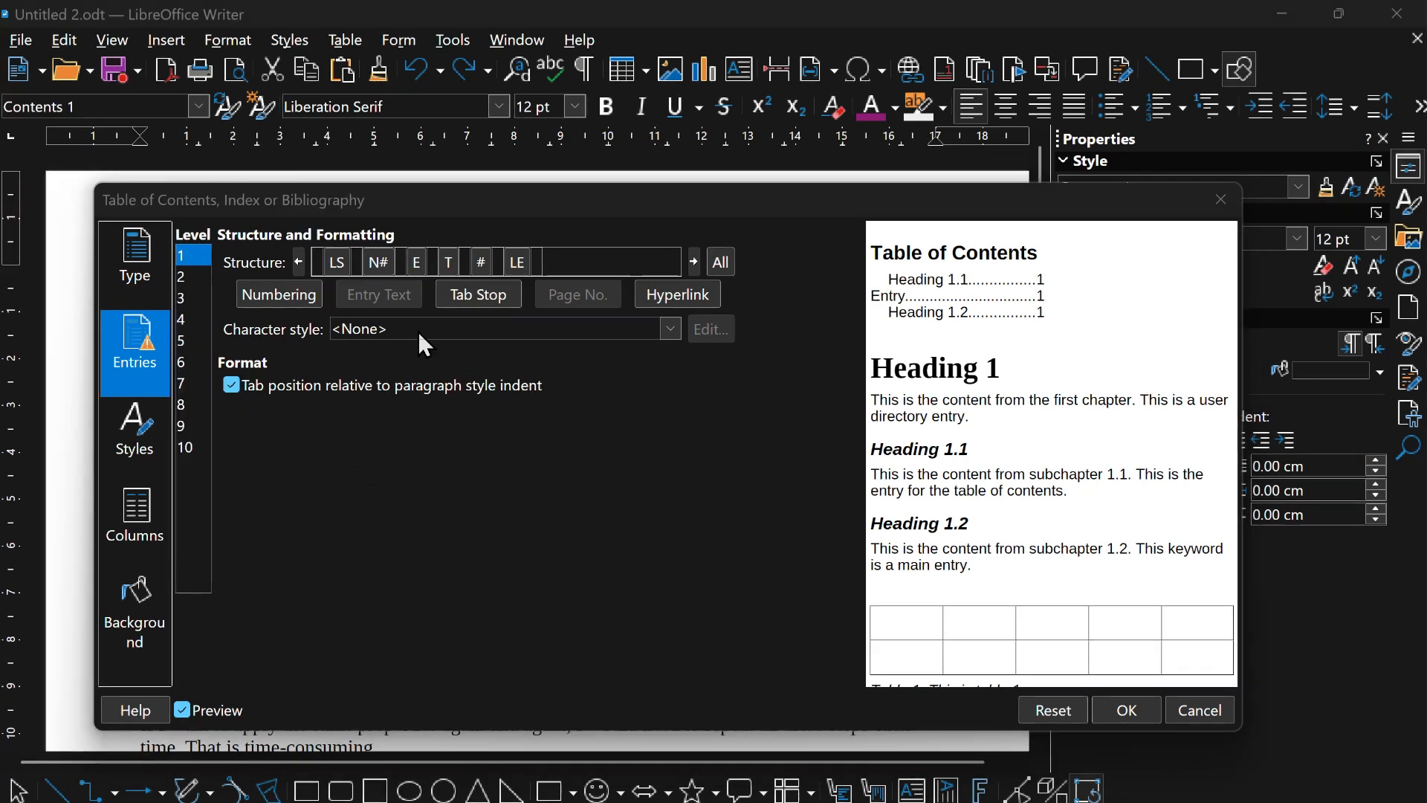
Set the fill character of the level 1 tab stop in the table of contents to a dot and apply it.
{"action": "left_click", "coordinate": [450, 264]}
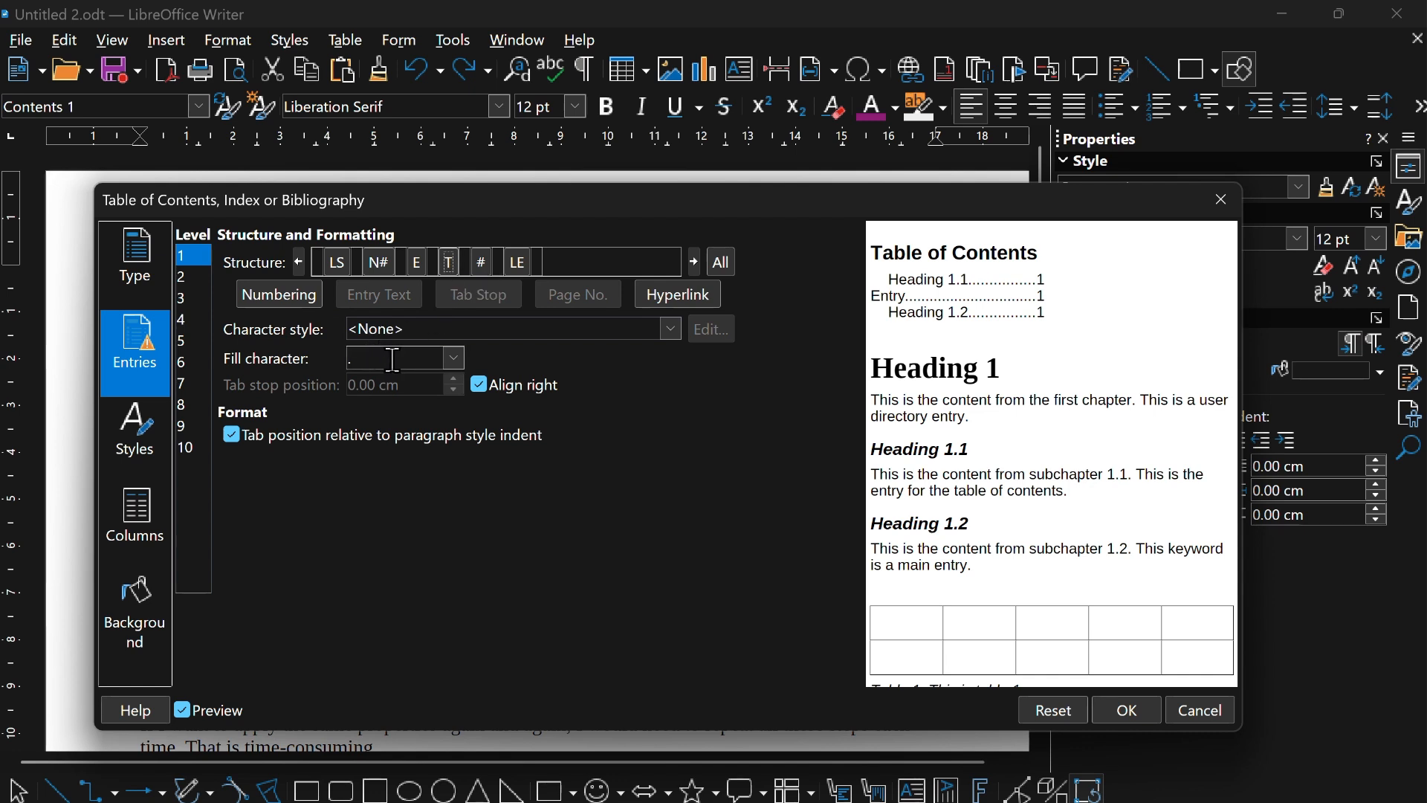
{"action": "left_click", "coordinate": [455, 361]}
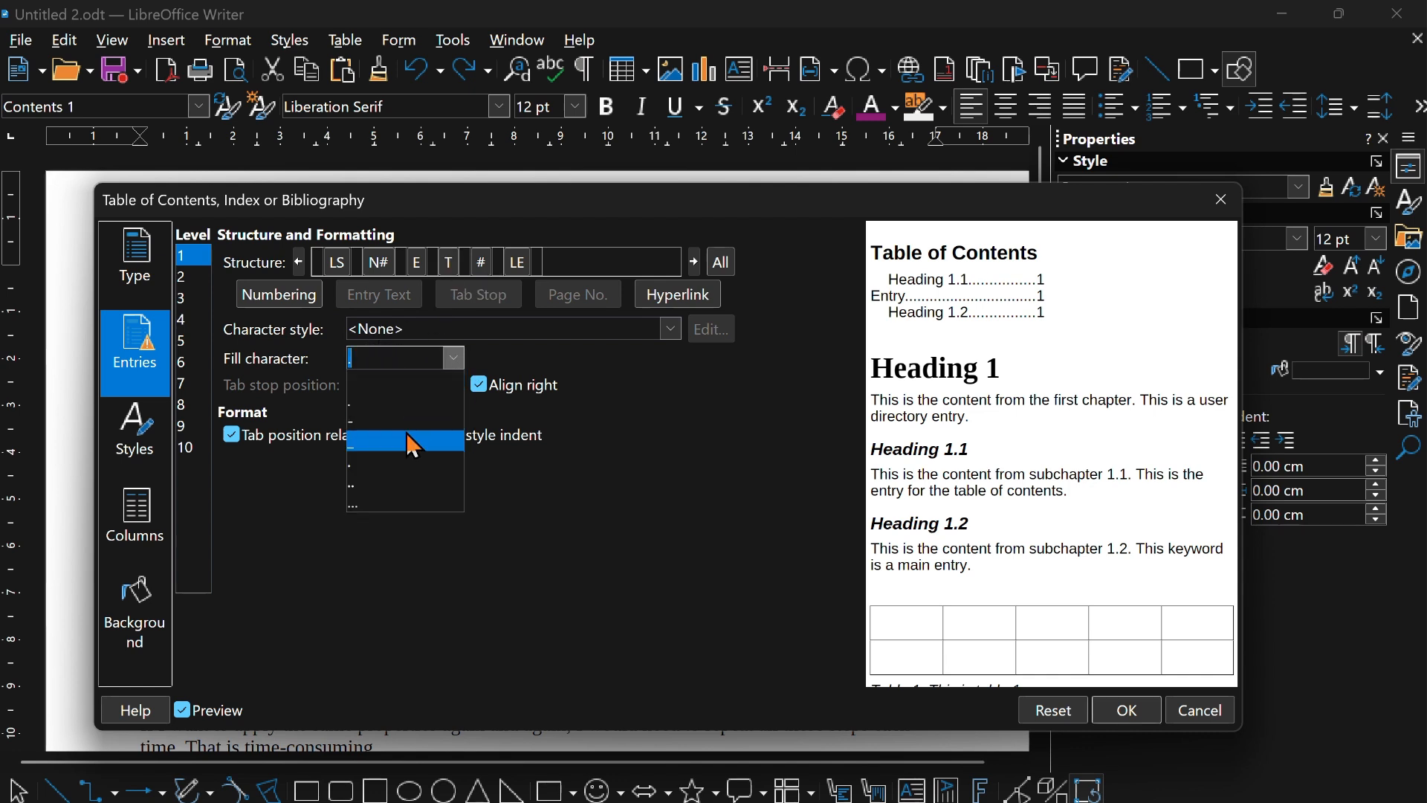
{"action": "left_click", "coordinate": [394, 405]}
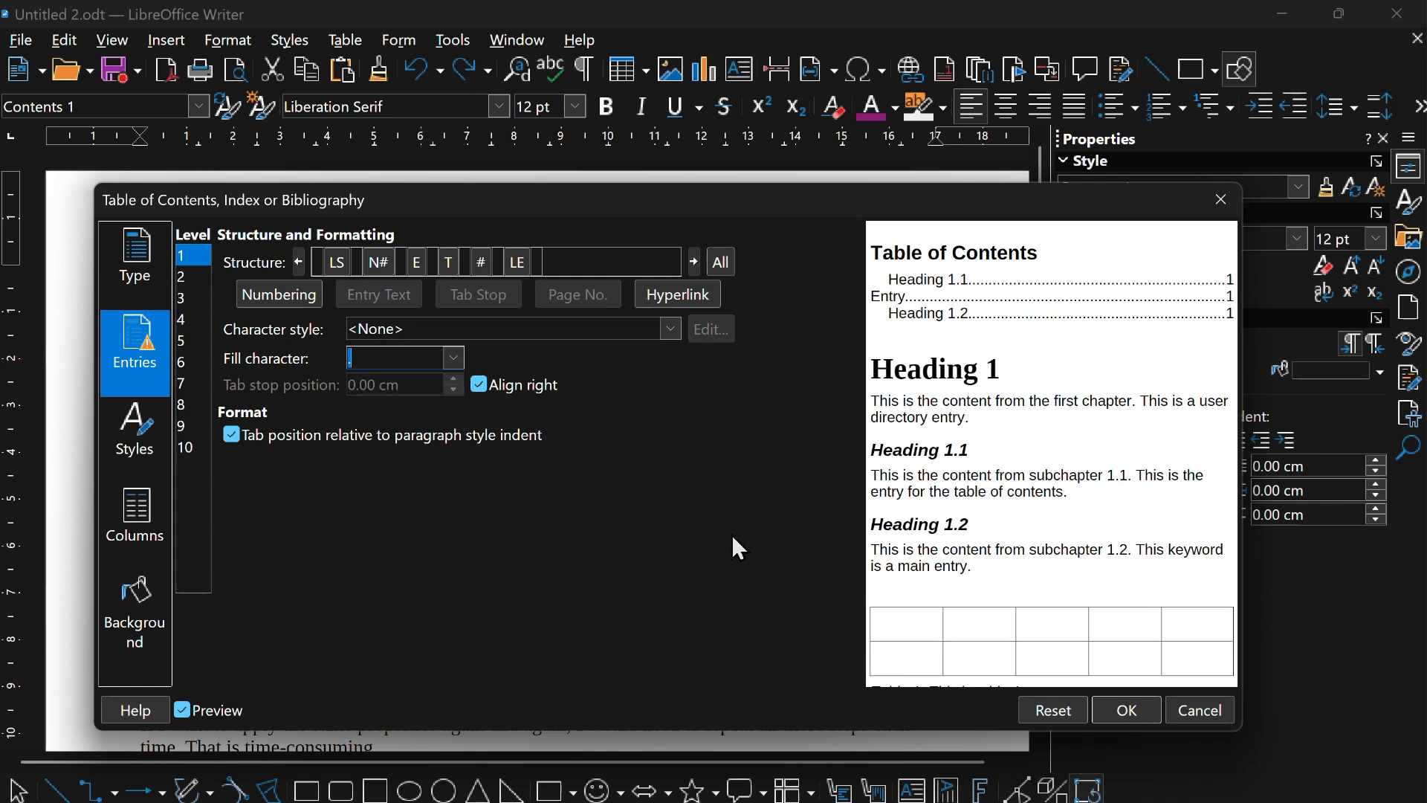
{"action": "left_click", "coordinate": [1144, 714]}
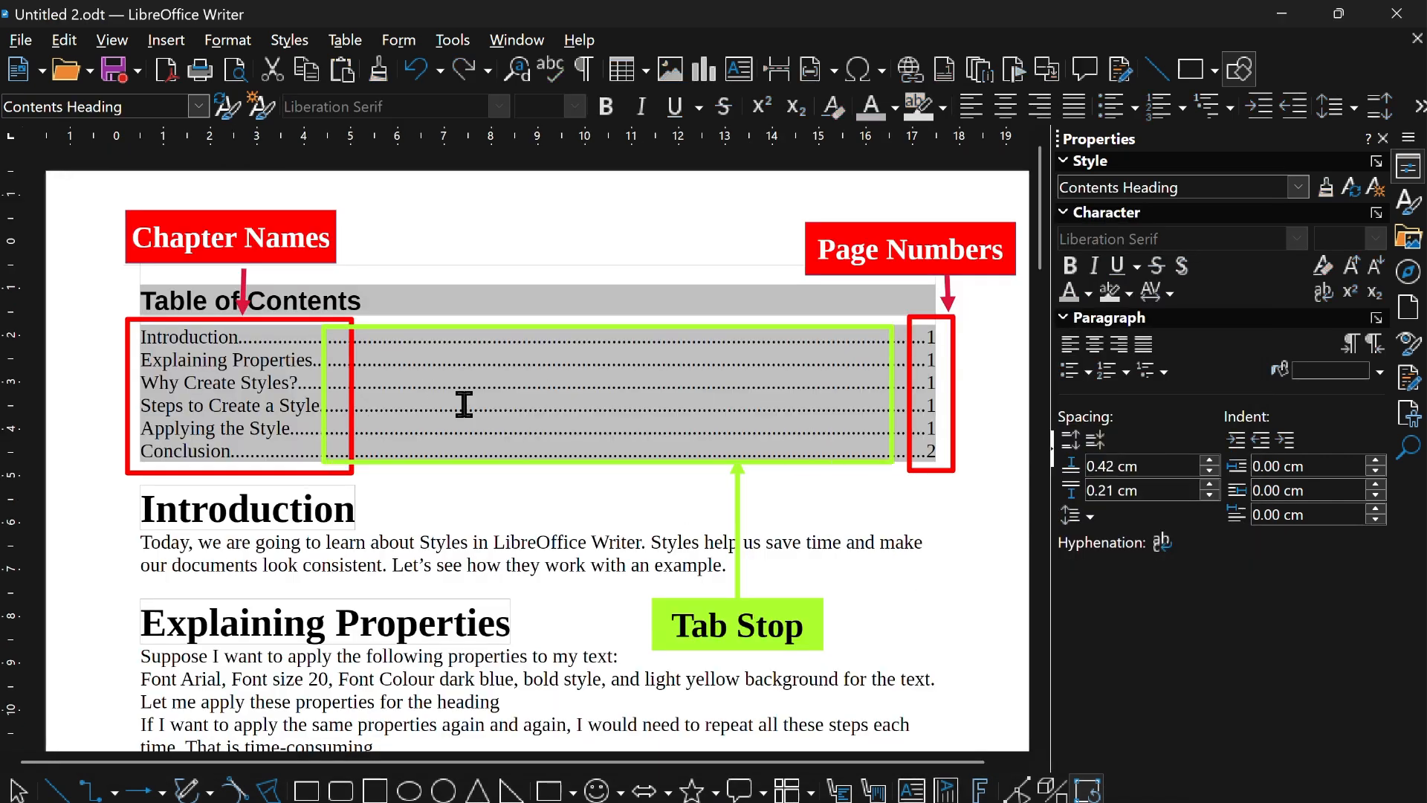
Edit the table of contents so that the level 1 tab stop uses a hyphen as its fill character.
{"action": "right_click", "coordinate": [505, 394]}
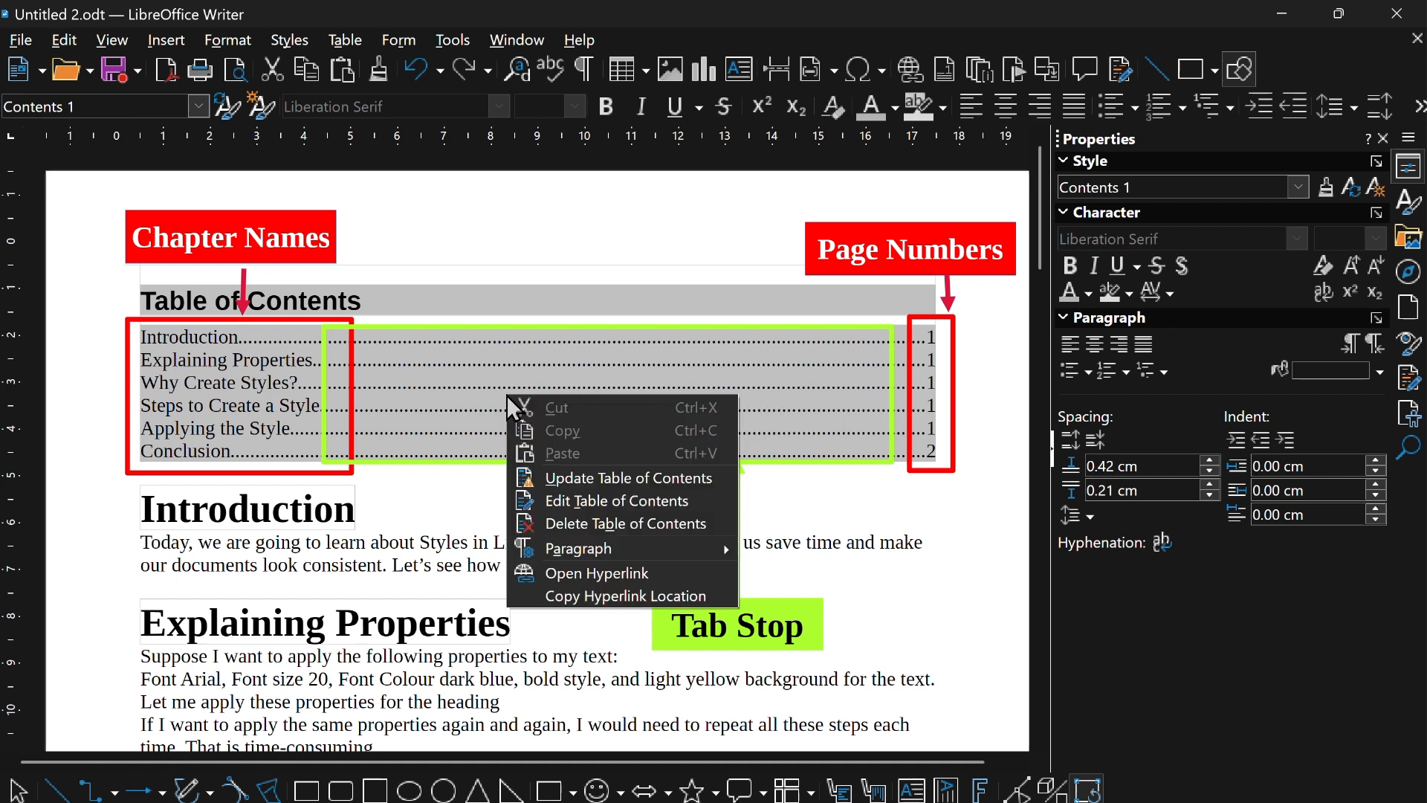
{"action": "left_click", "coordinate": [556, 501]}
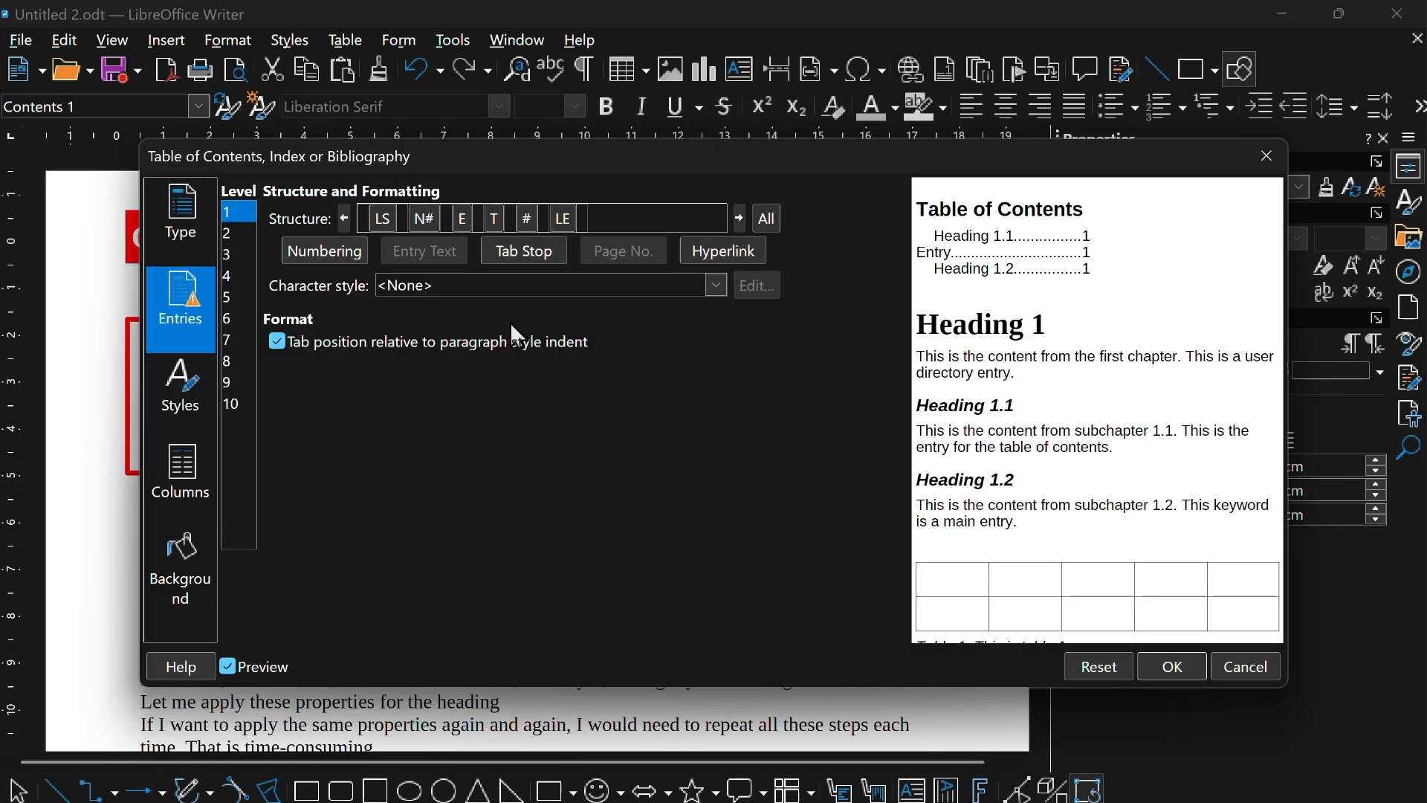
{"action": "left_click", "coordinate": [494, 218]}
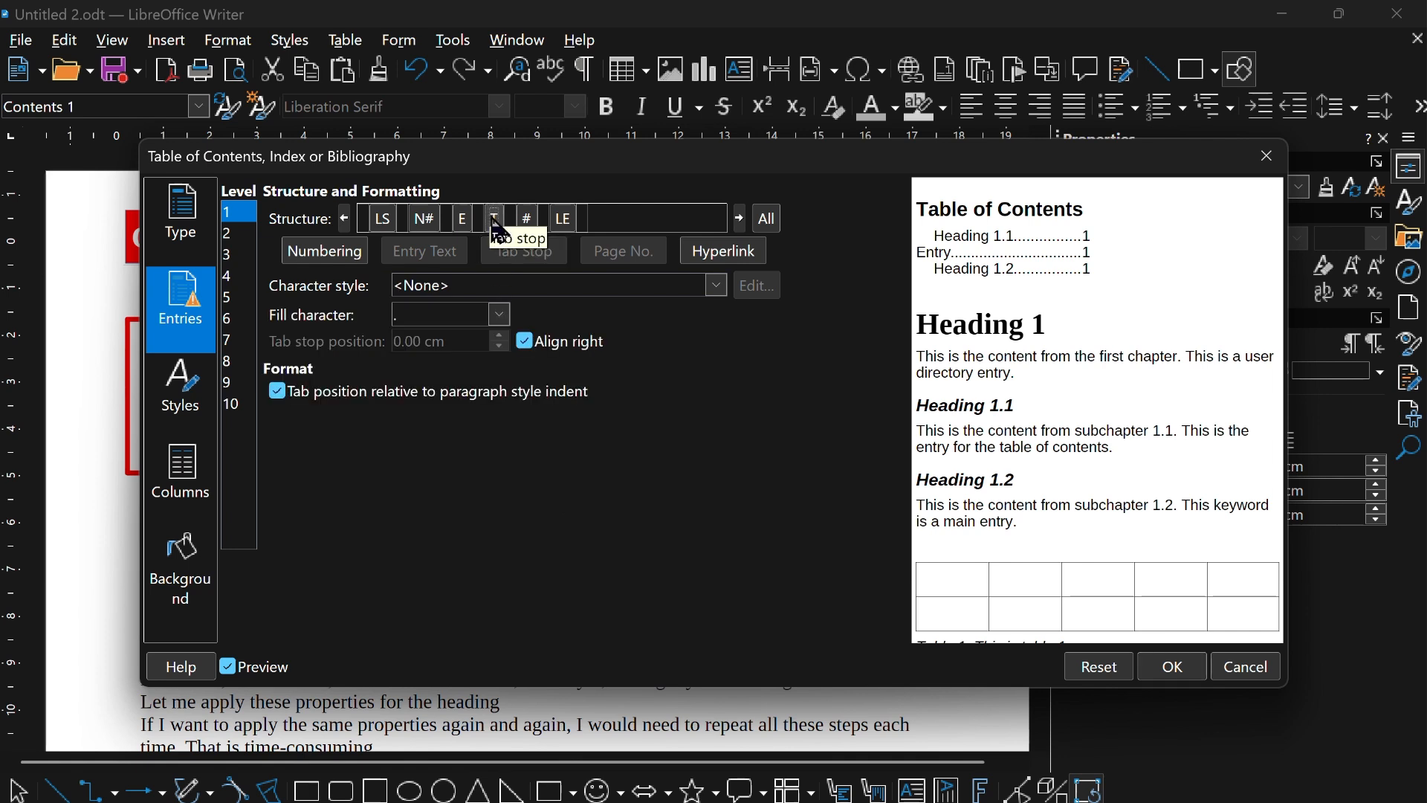
{"action": "left_click", "coordinate": [500, 314]}
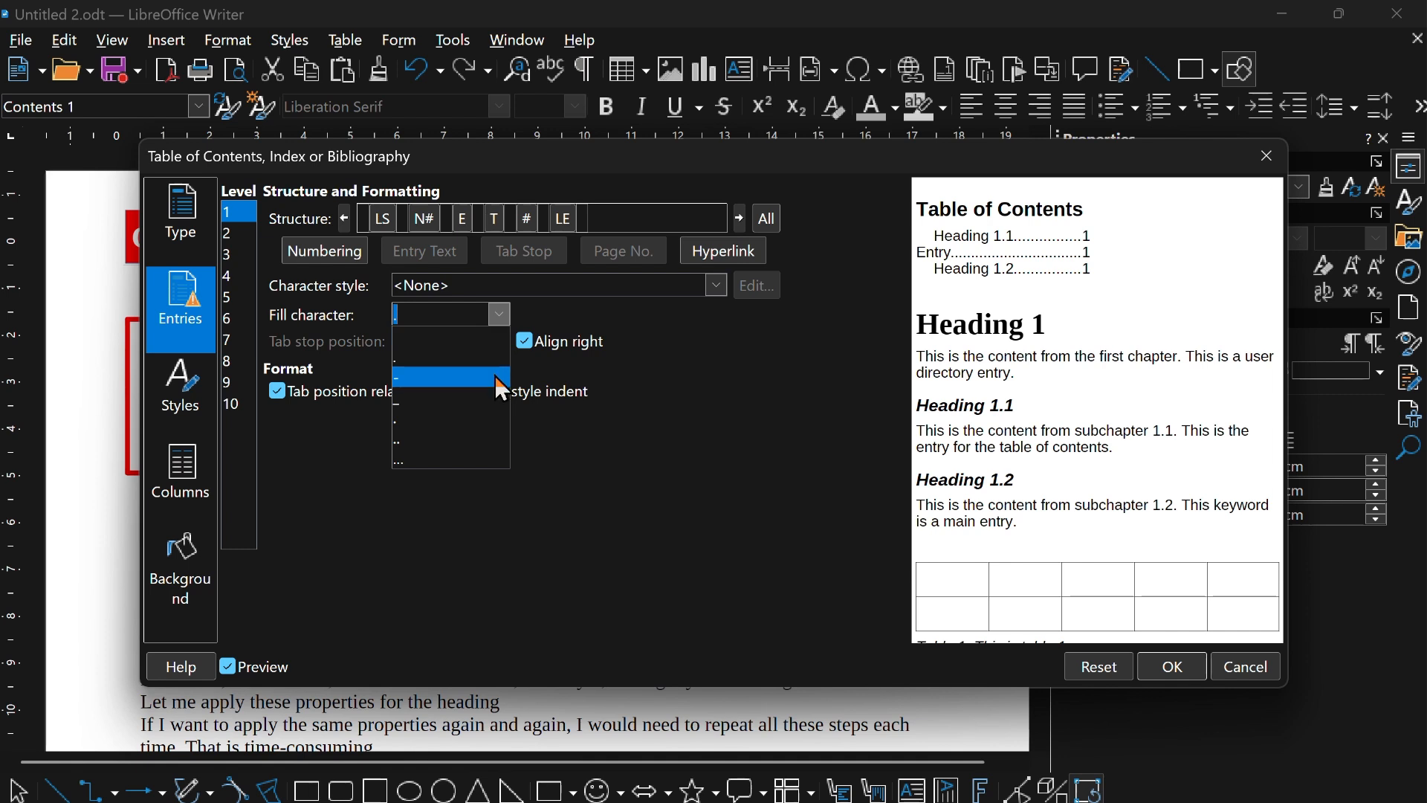
{"action": "left_click", "coordinate": [420, 378]}
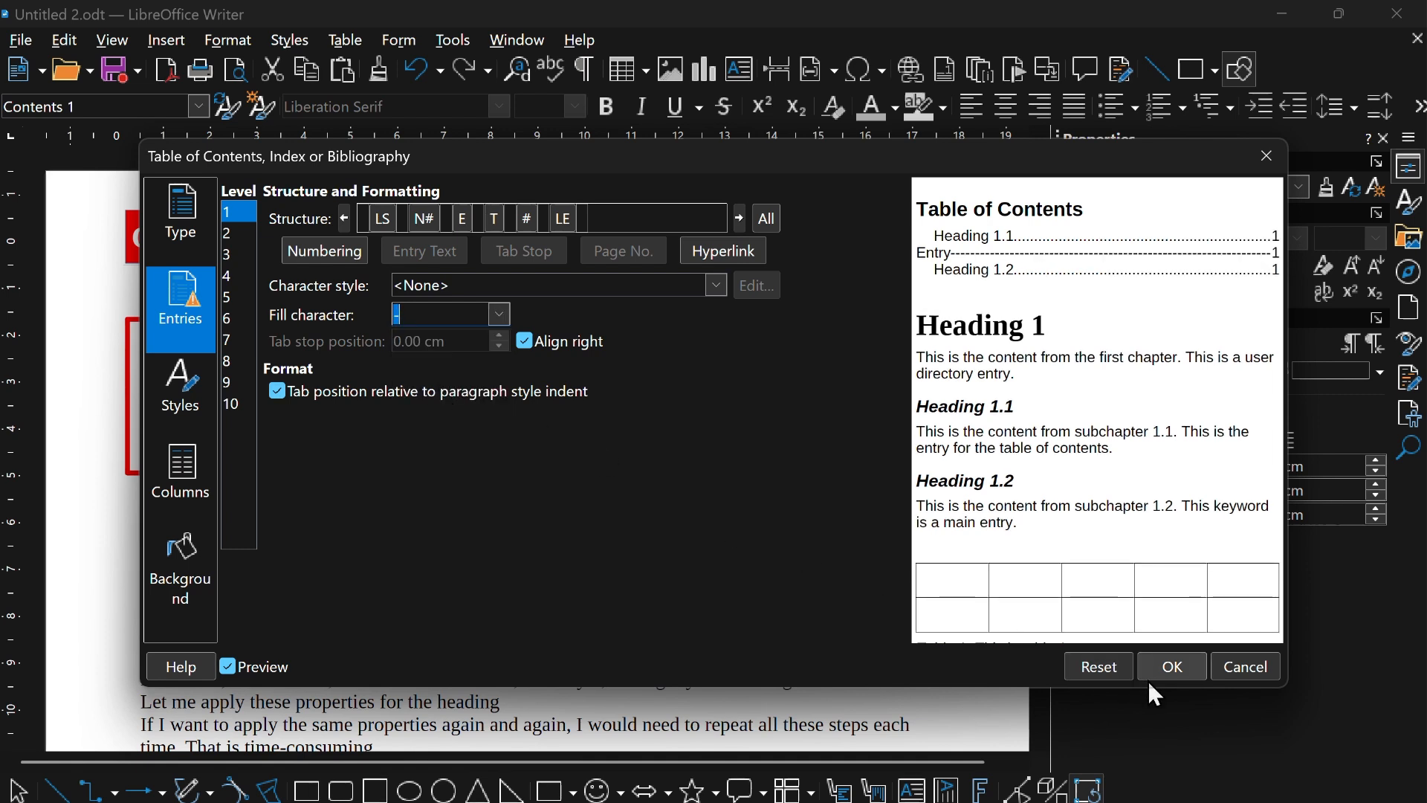
{"action": "left_click", "coordinate": [1166, 668]}
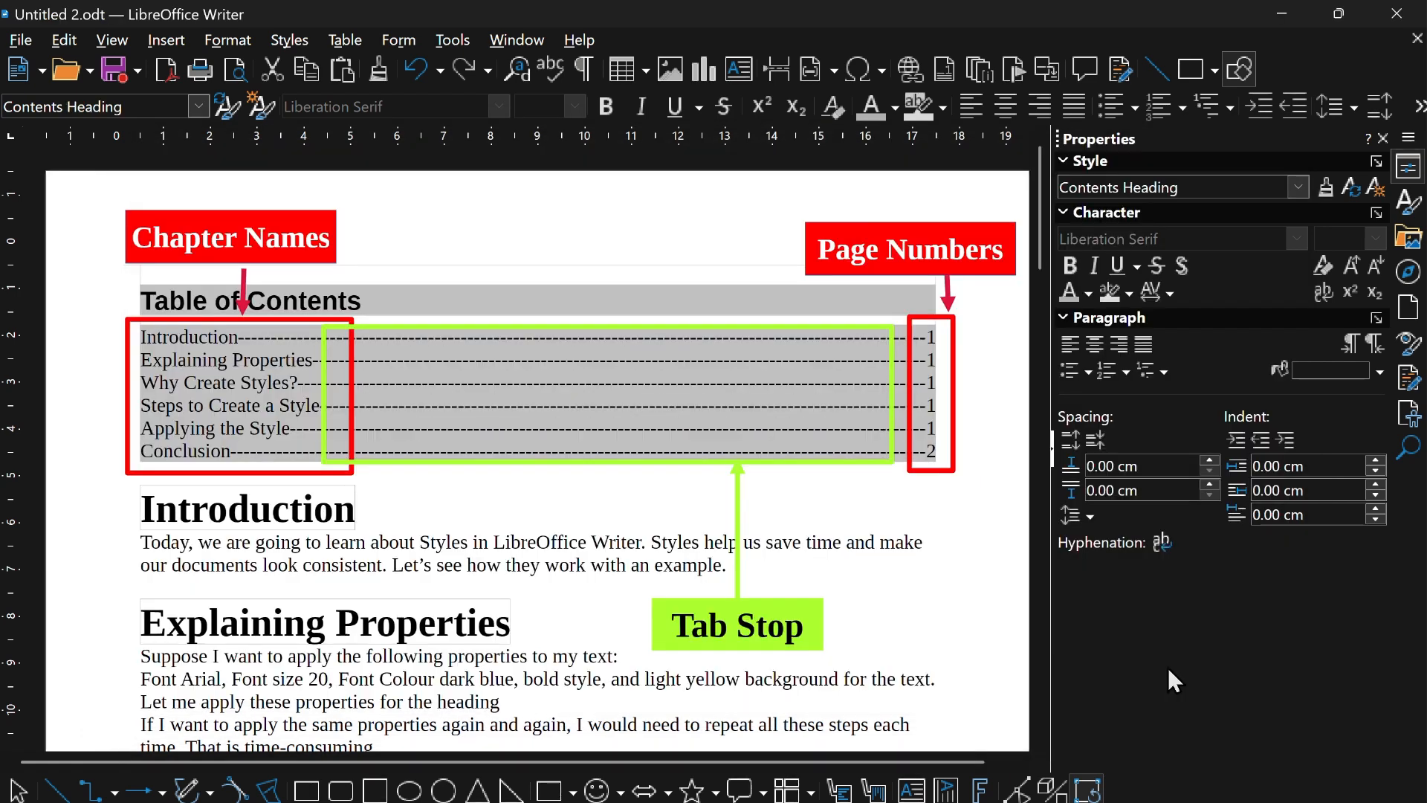
Edit the table of contents so that the level 1 tab stop uses an underscore as its fill character.
{"action": "right_click", "coordinate": [627, 382]}
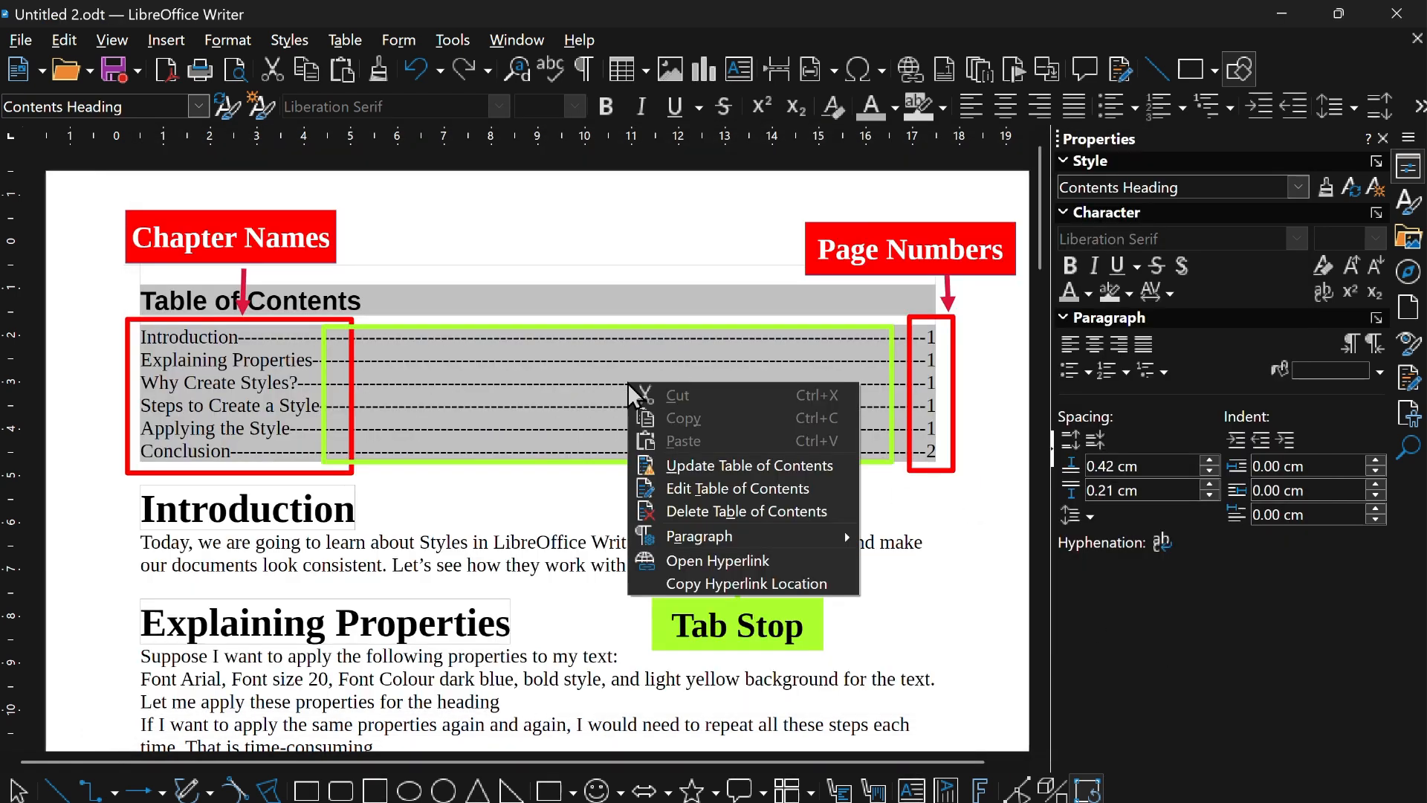
{"action": "left_click", "coordinate": [682, 490]}
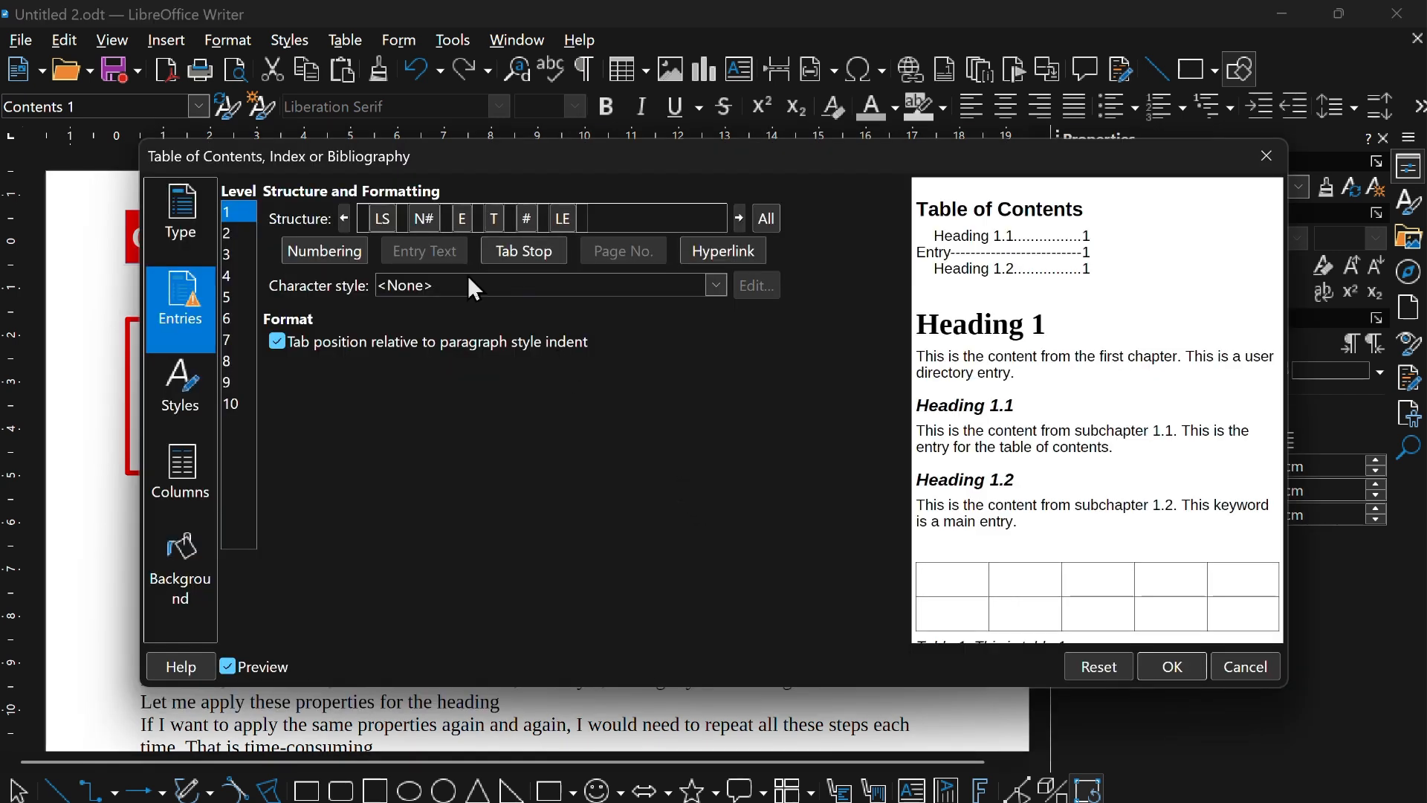
{"action": "left_click", "coordinate": [495, 221]}
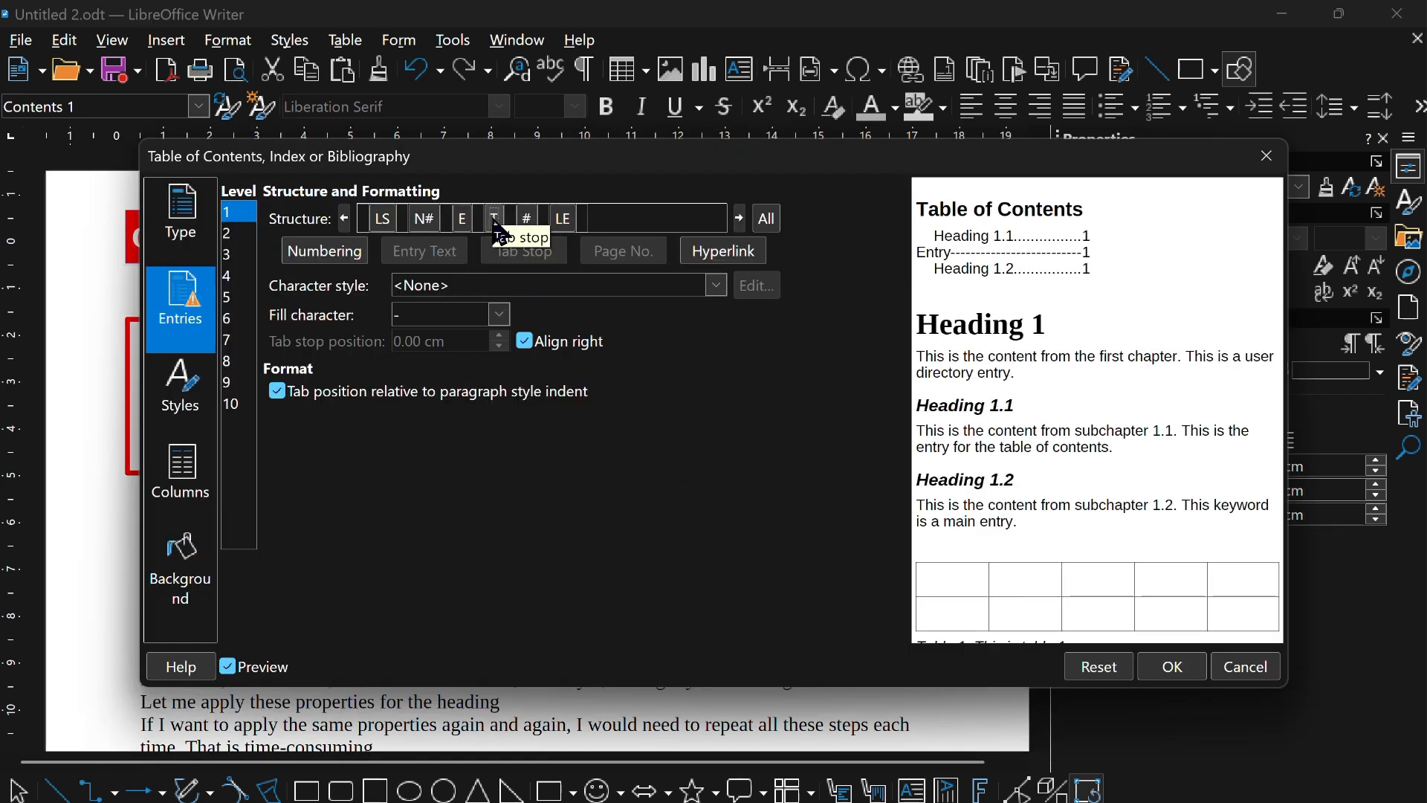
{"action": "left_click", "coordinate": [497, 314]}
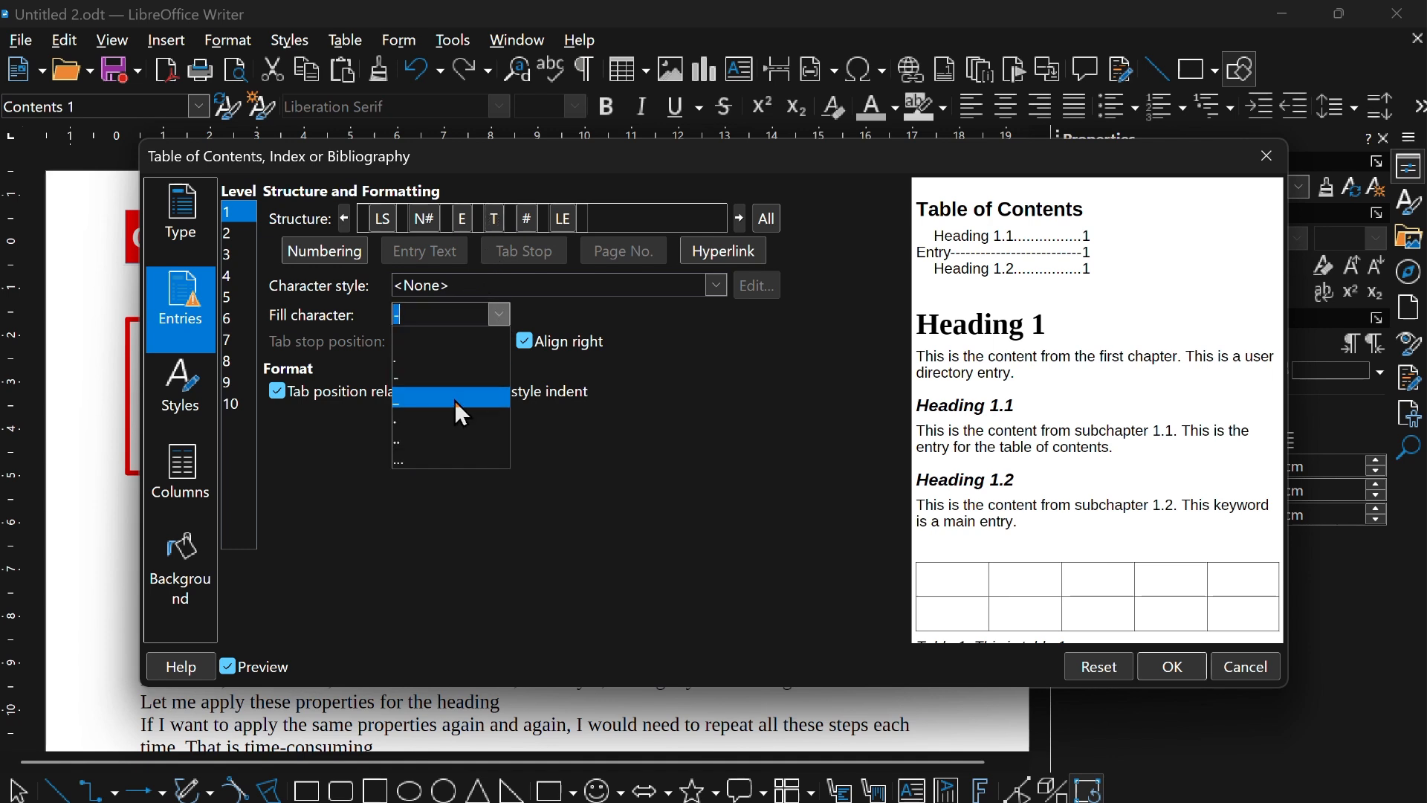
{"action": "left_click", "coordinate": [454, 400]}
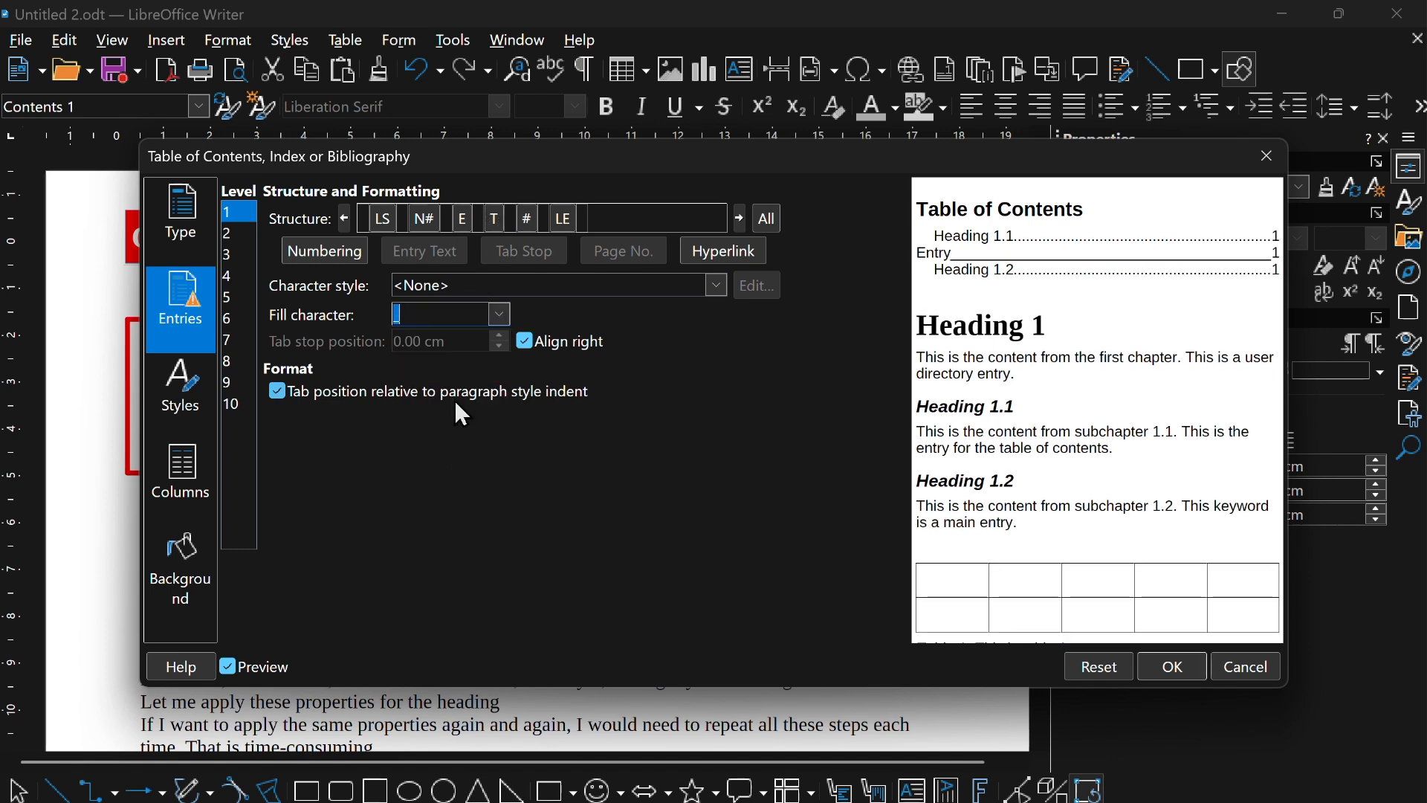
{"action": "left_click", "coordinate": [1188, 670]}
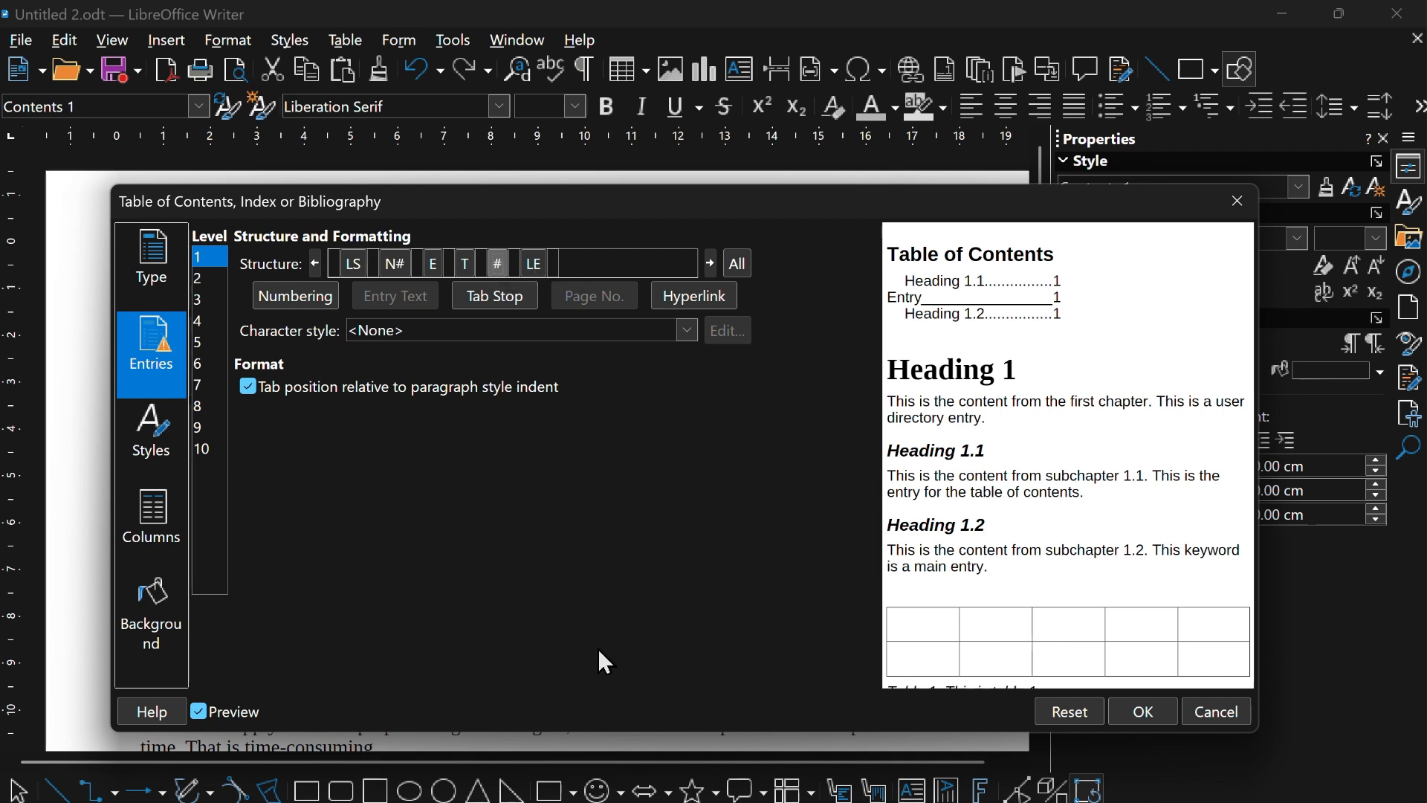
Remove the page number element (#) from the level 1 entry structure and apply the change.
{"action": "key", "text": "Delete"}
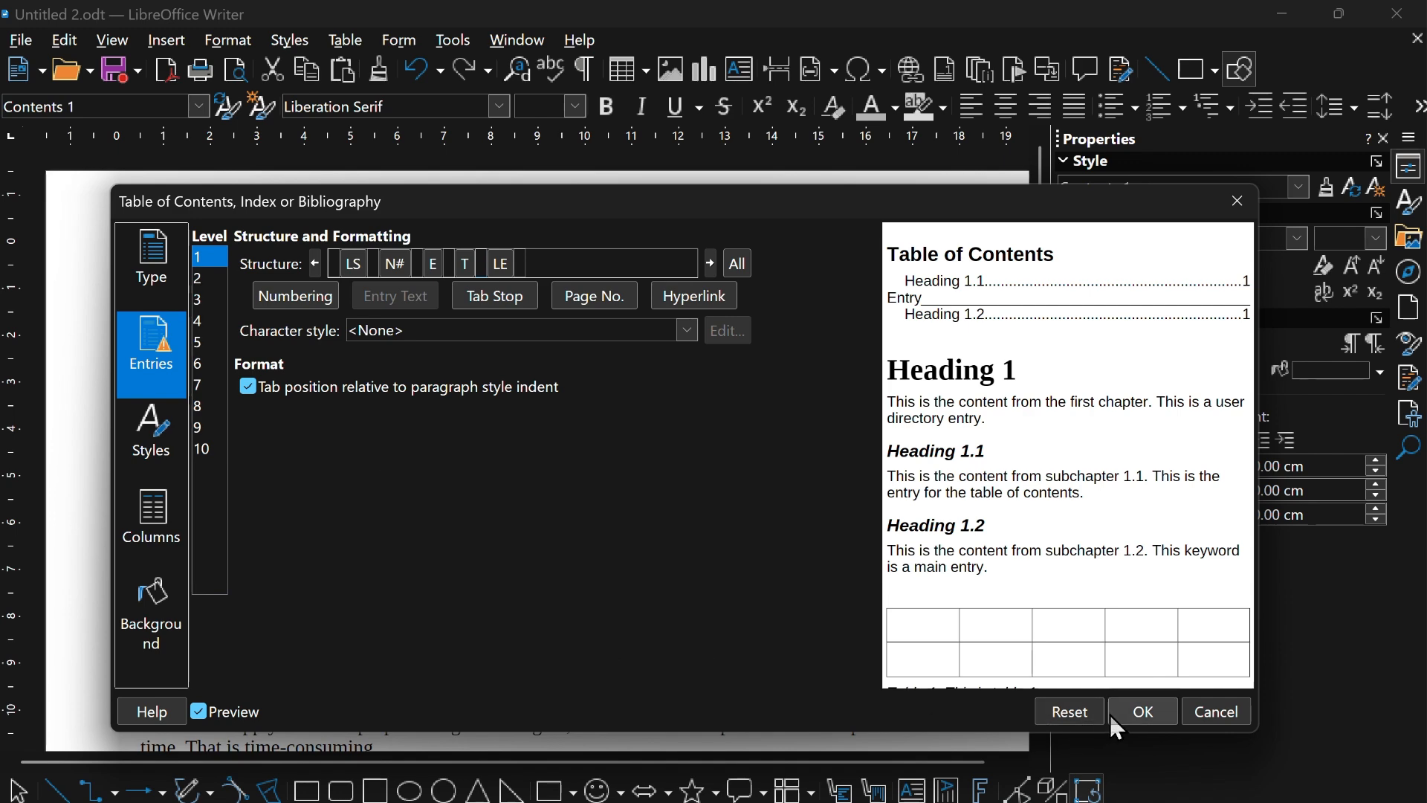
{"action": "left_click", "coordinate": [1140, 712]}
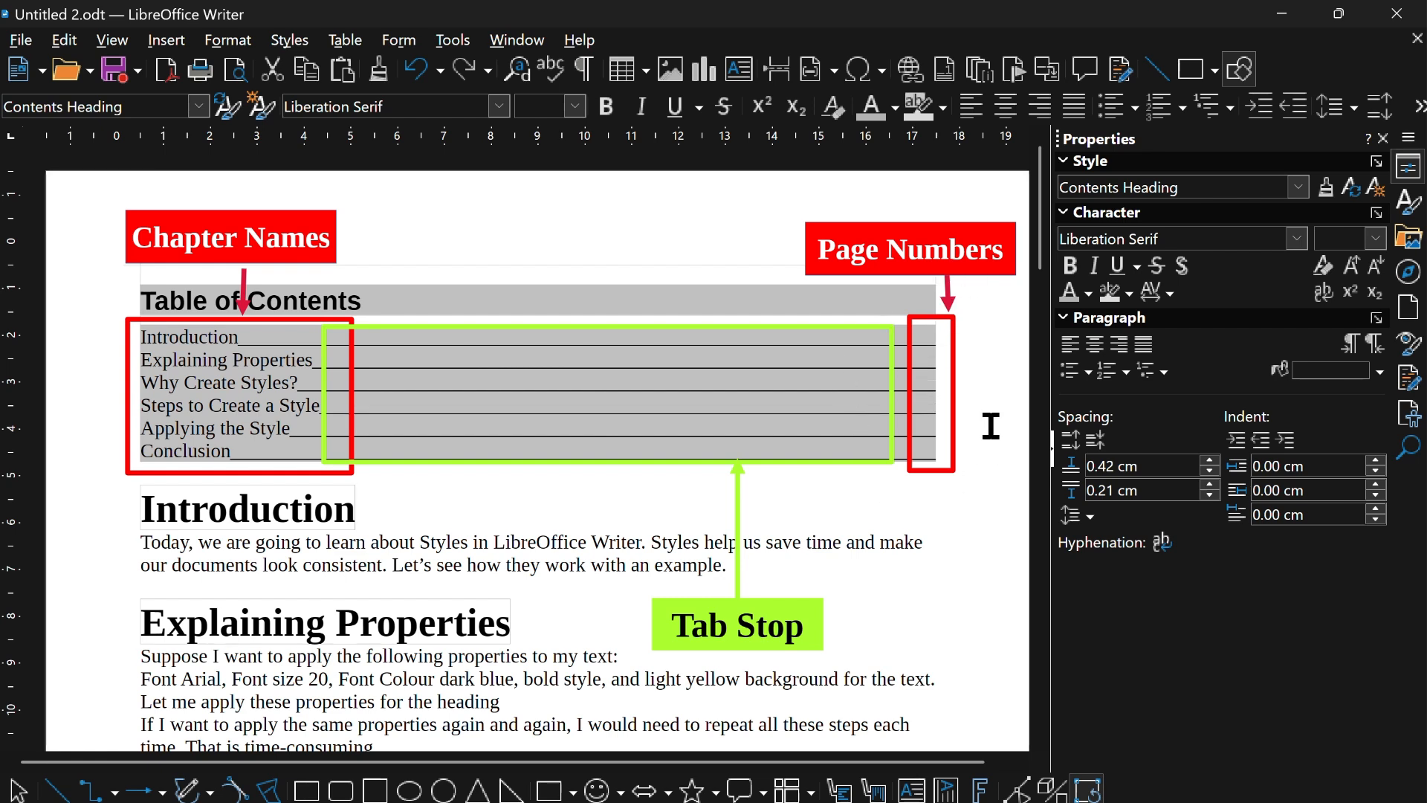
Edit the table of contents to reinsert the page number element between the level 1 tab stop and link end.
{"action": "right_click", "coordinate": [770, 379]}
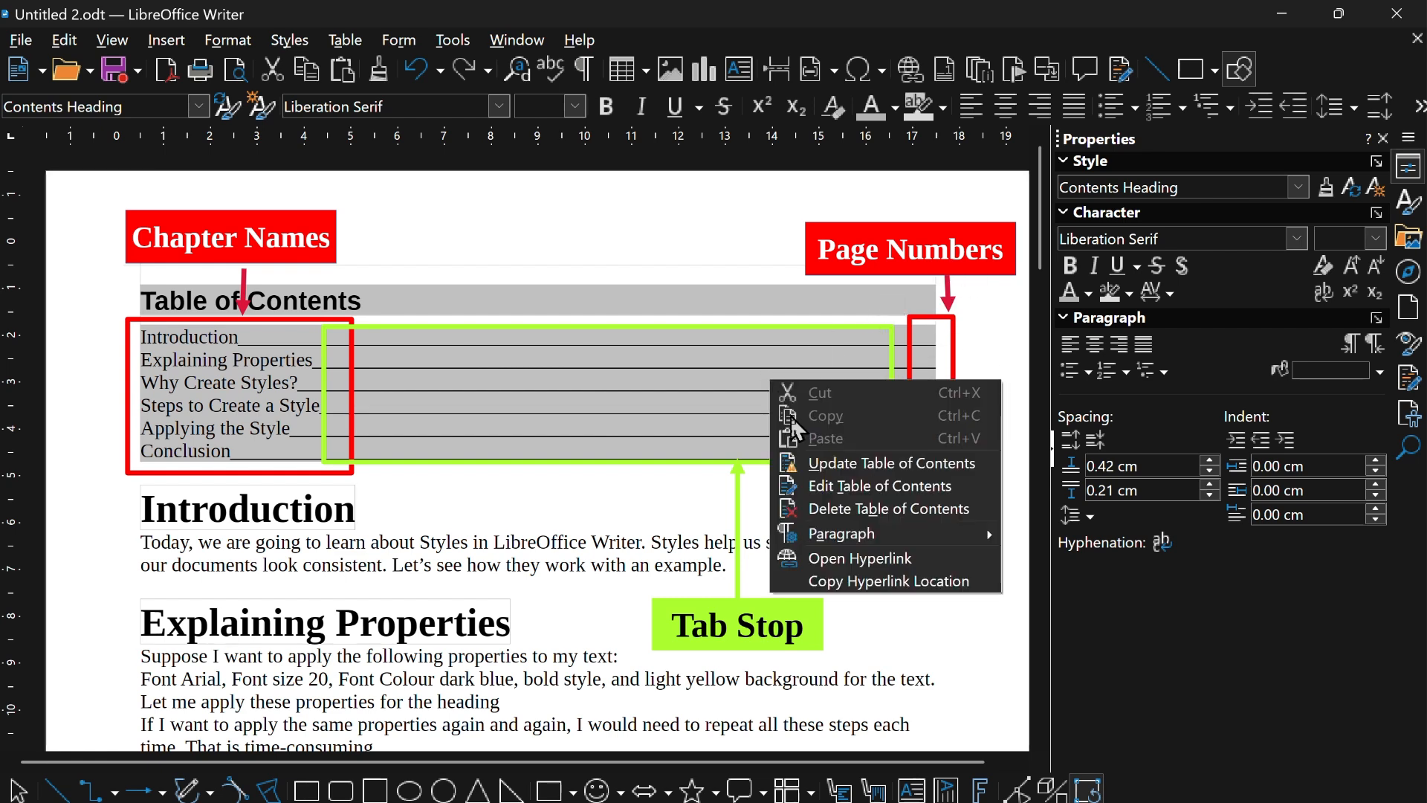
{"action": "left_click", "coordinate": [840, 485]}
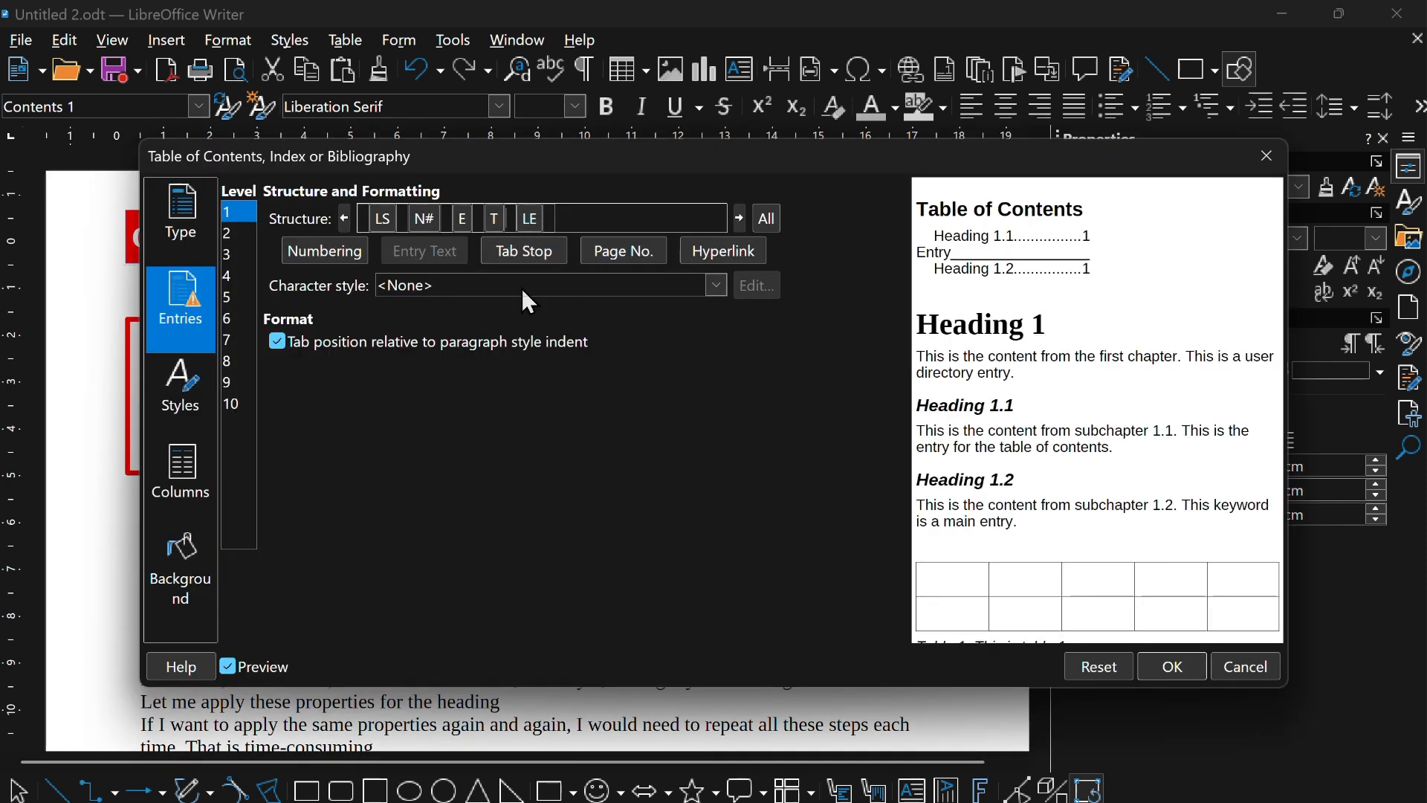
{"action": "left_click", "coordinate": [625, 254]}
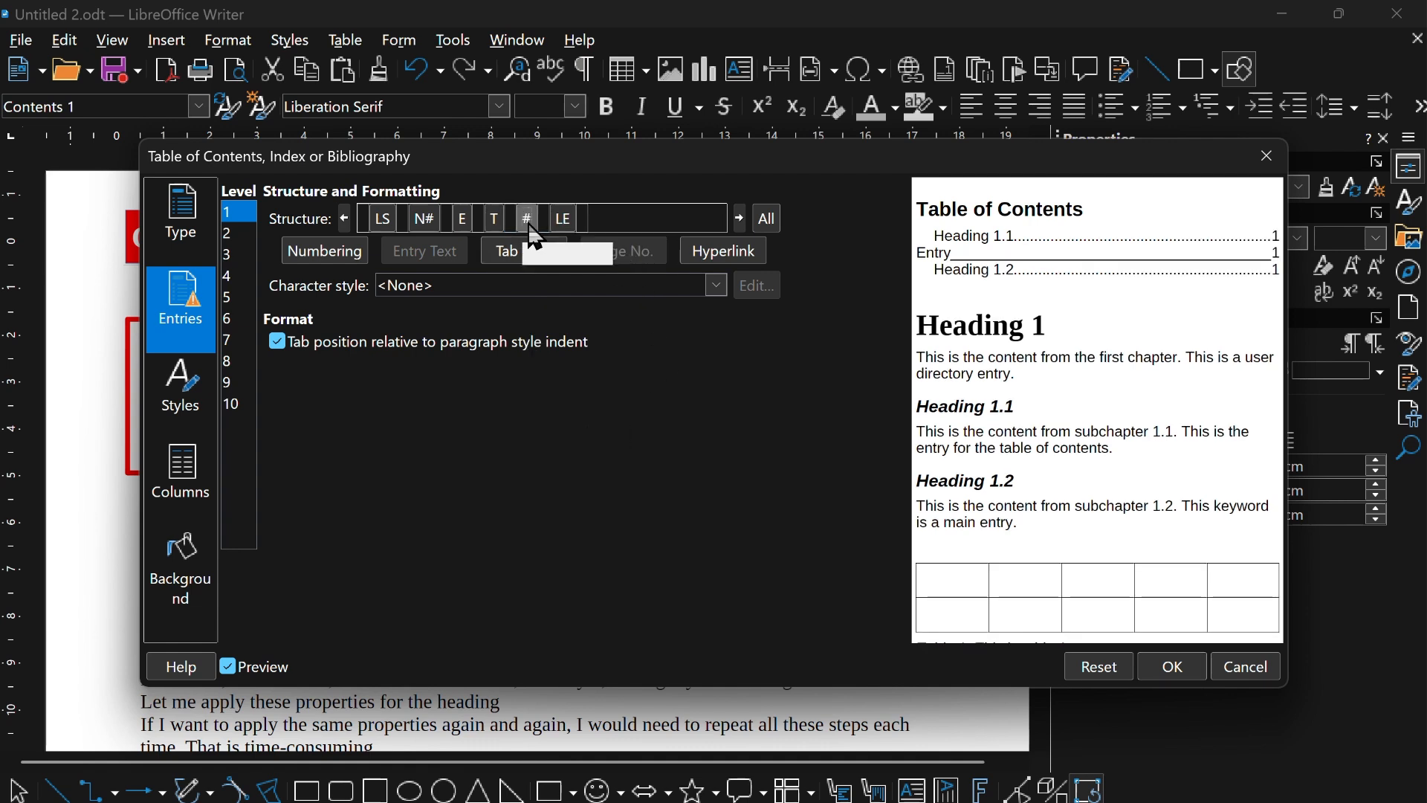
{"action": "left_click", "coordinate": [1163, 666]}
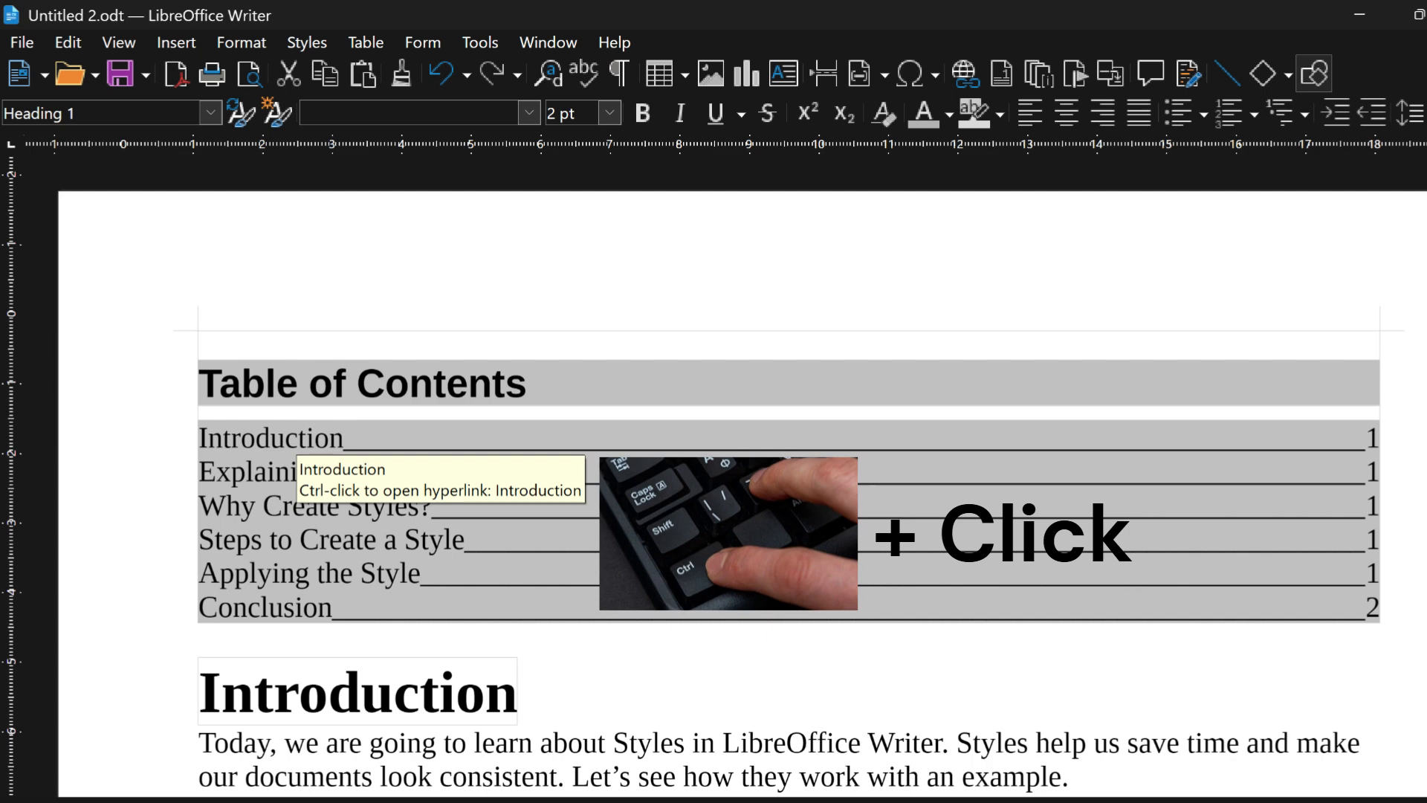
Open the table of contents for editing and examine the hyperlink start (LS) and end (LE) elements of level 1.
{"action": "right_click", "coordinate": [711, 519]}
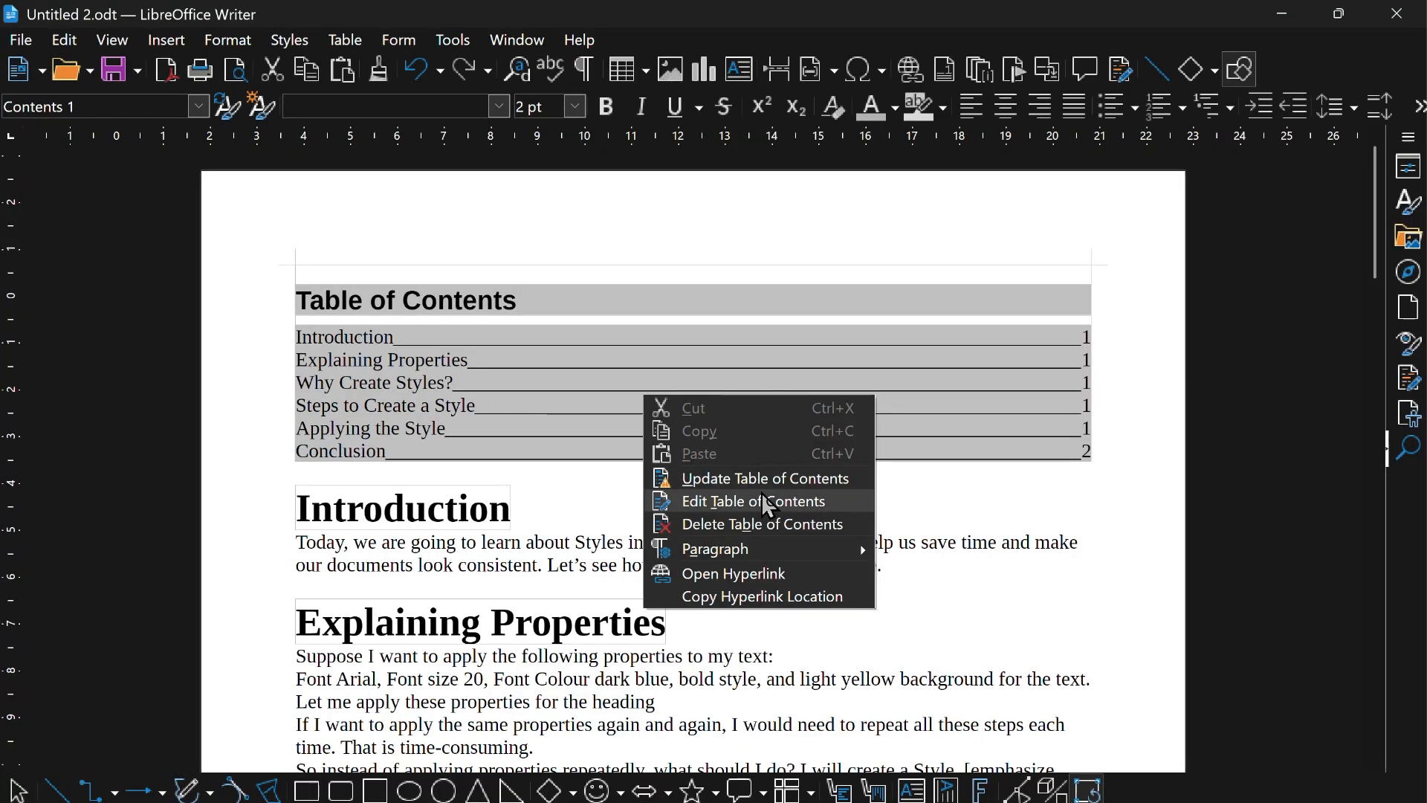
{"action": "left_click", "coordinate": [769, 502]}
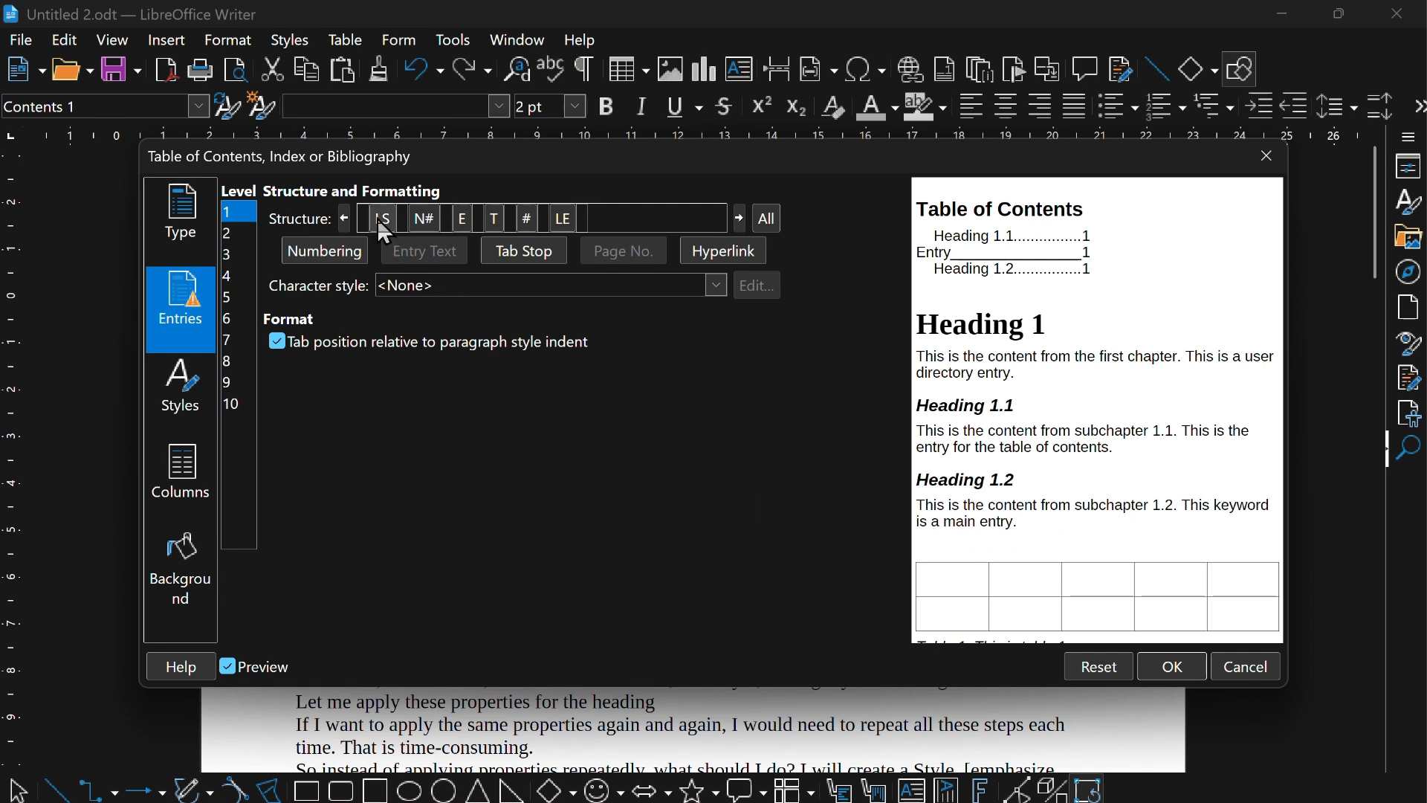
{"action": "left_click", "coordinate": [379, 224]}
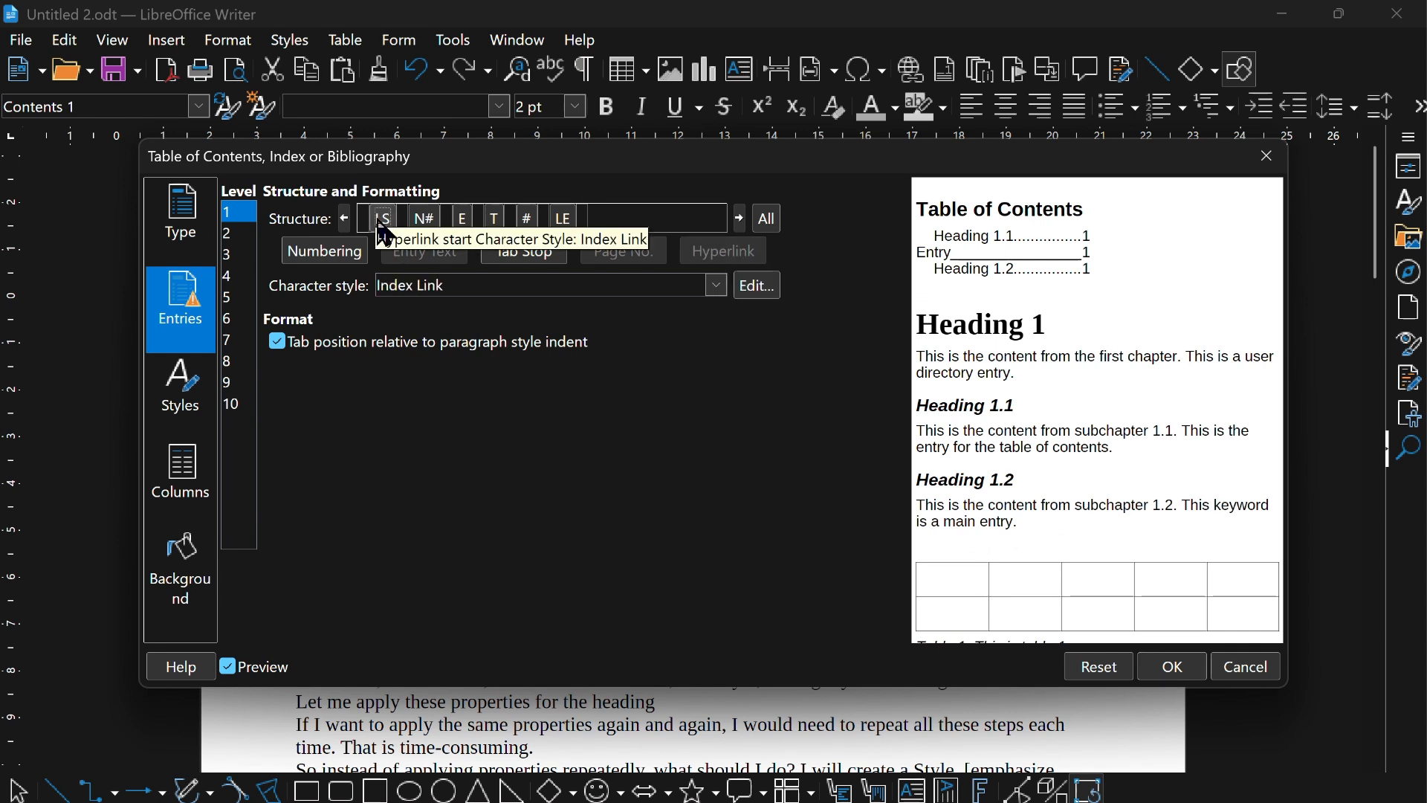
{"action": "left_click", "coordinate": [562, 221]}
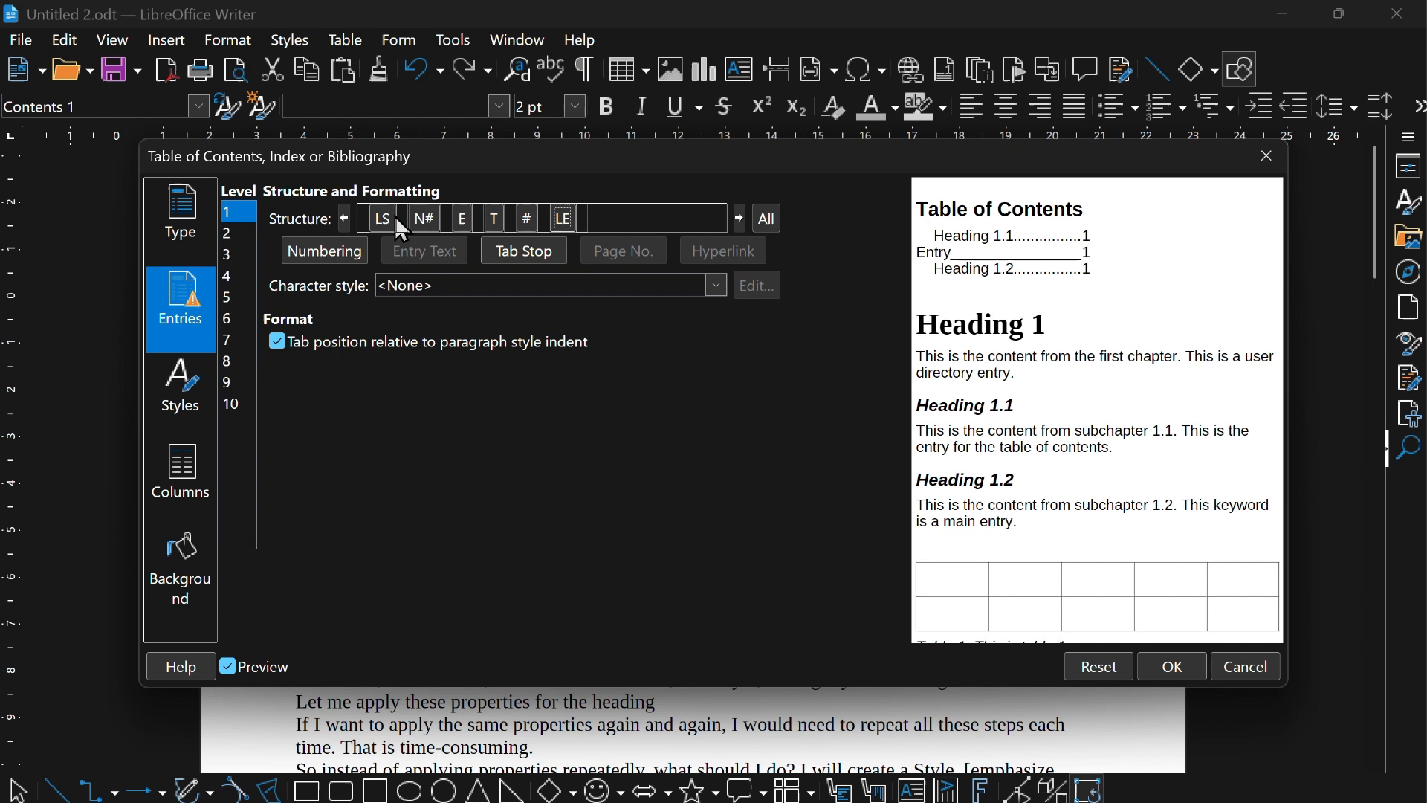
{"action": "left_click", "coordinate": [383, 226]}
{"action": "left_click", "coordinate": [566, 222]}
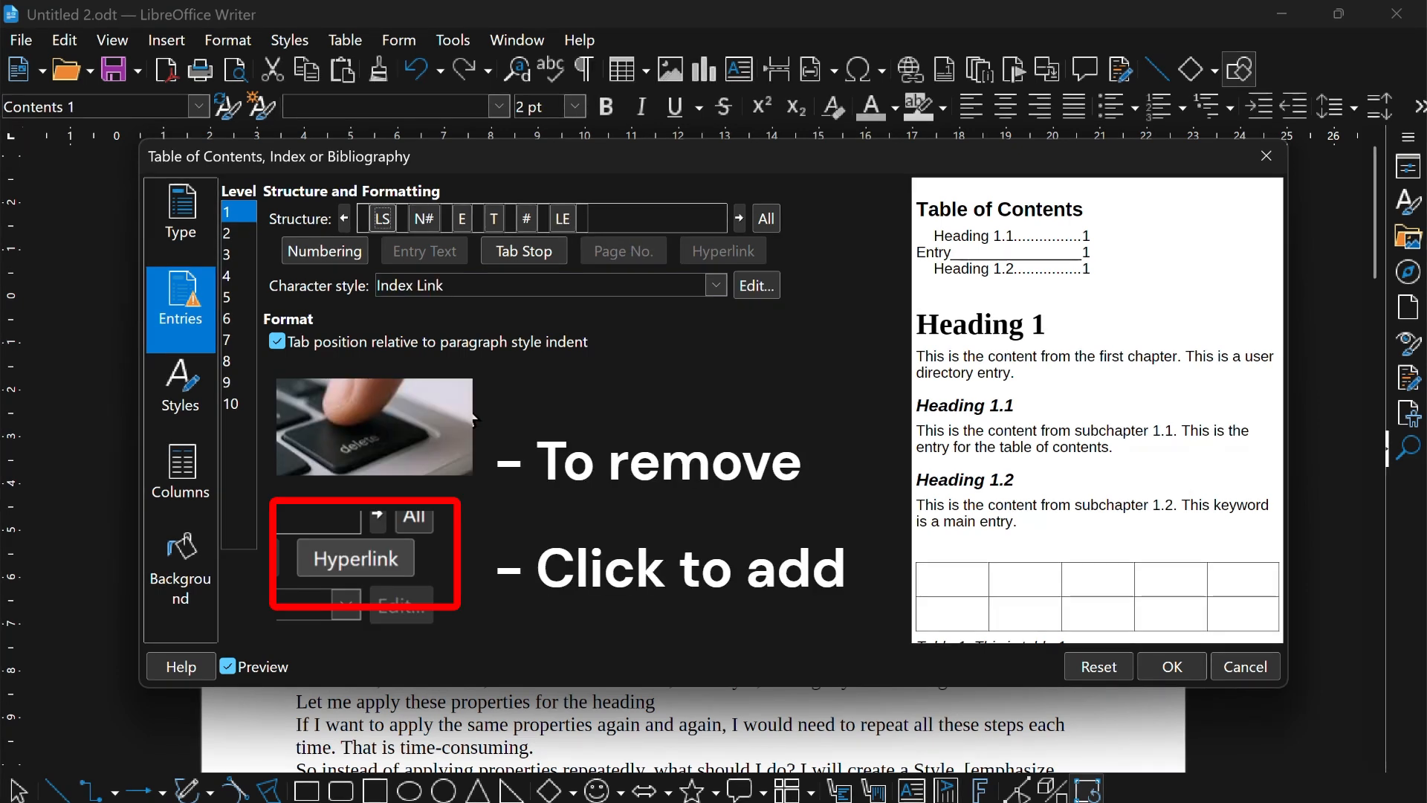
Remove the level 1 hyperlink start and end, reinsert them around only the entry text (E), and apply the change.
{"action": "key", "text": "Delete"}
{"action": "key", "text": "Delete"}
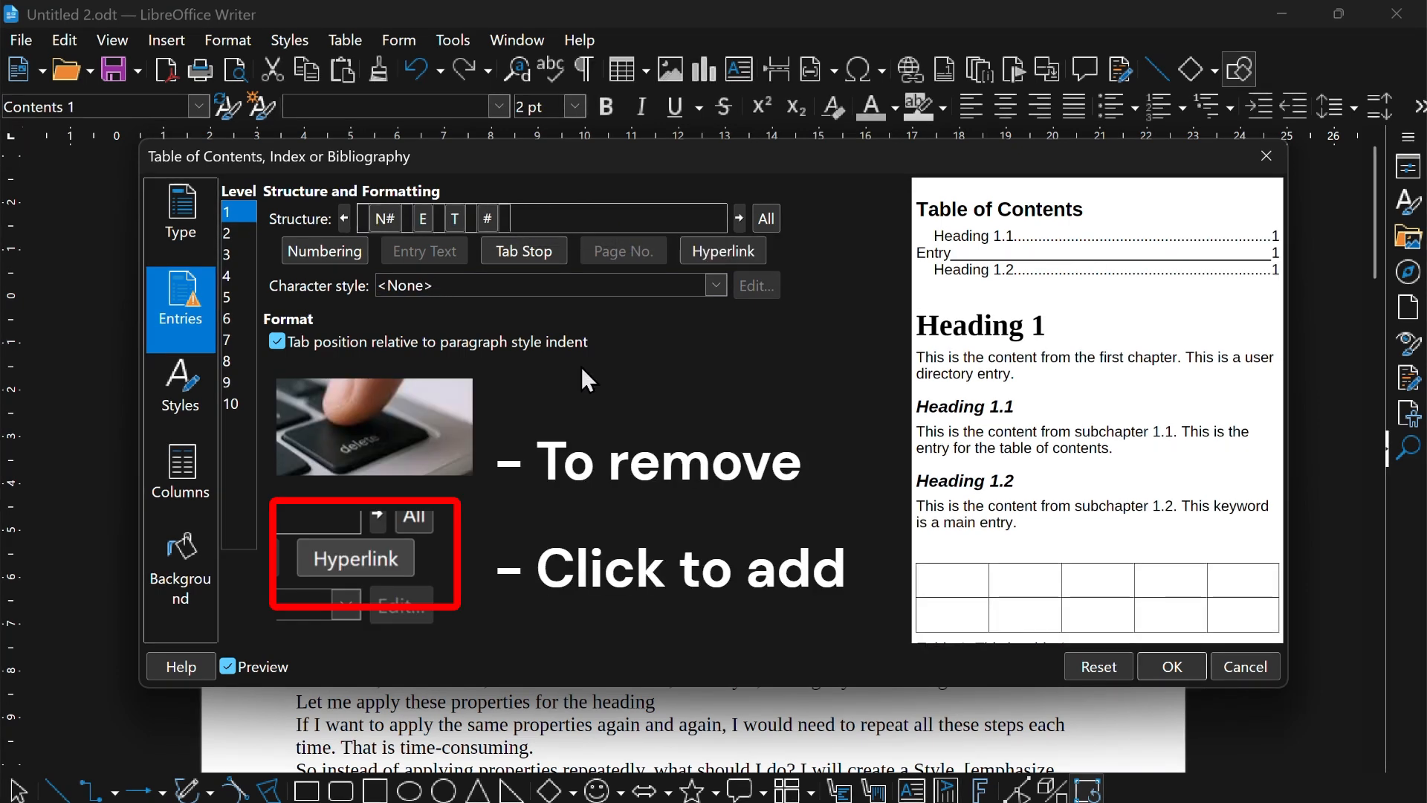
{"action": "left_click", "coordinate": [717, 253]}
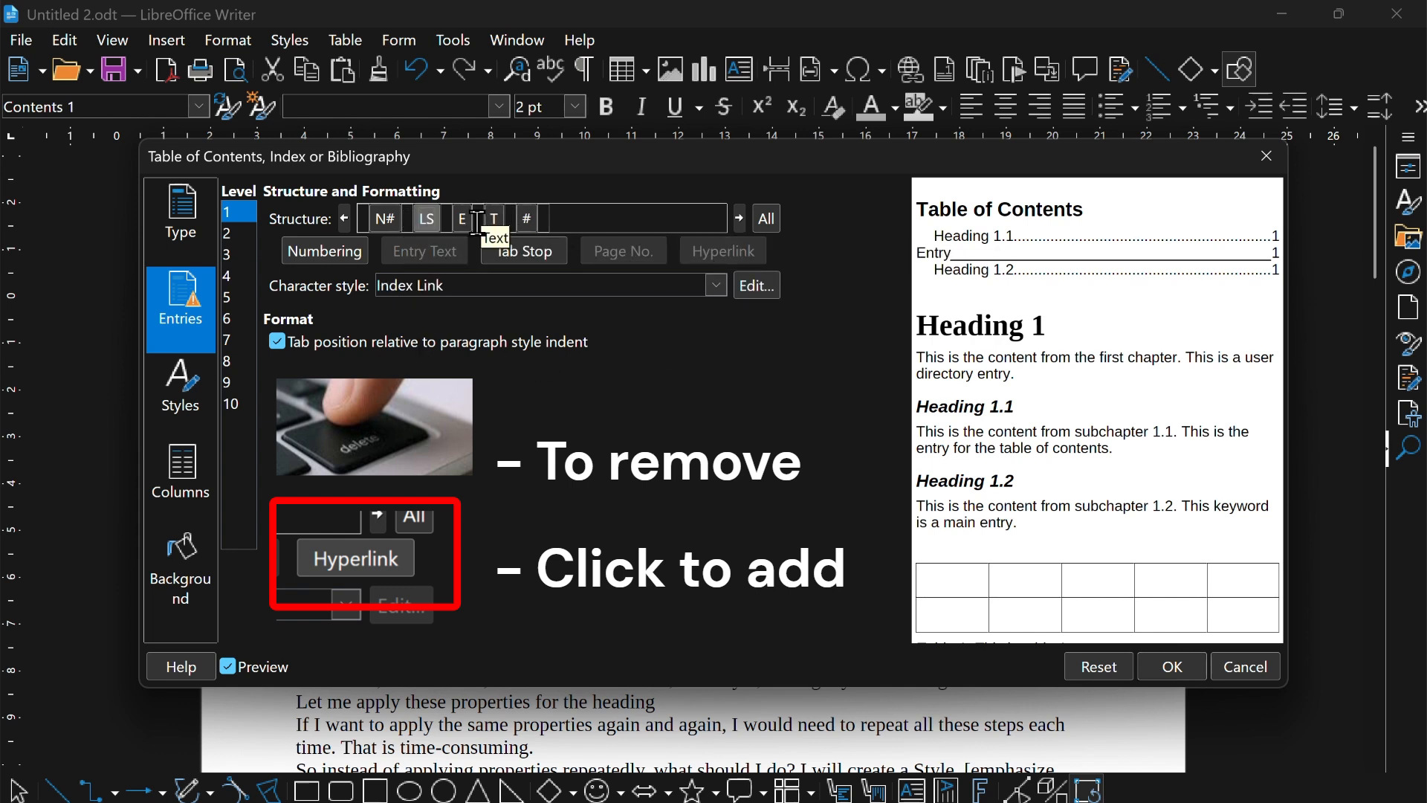
{"action": "left_click", "coordinate": [476, 219]}
{"action": "left_click", "coordinate": [713, 251]}
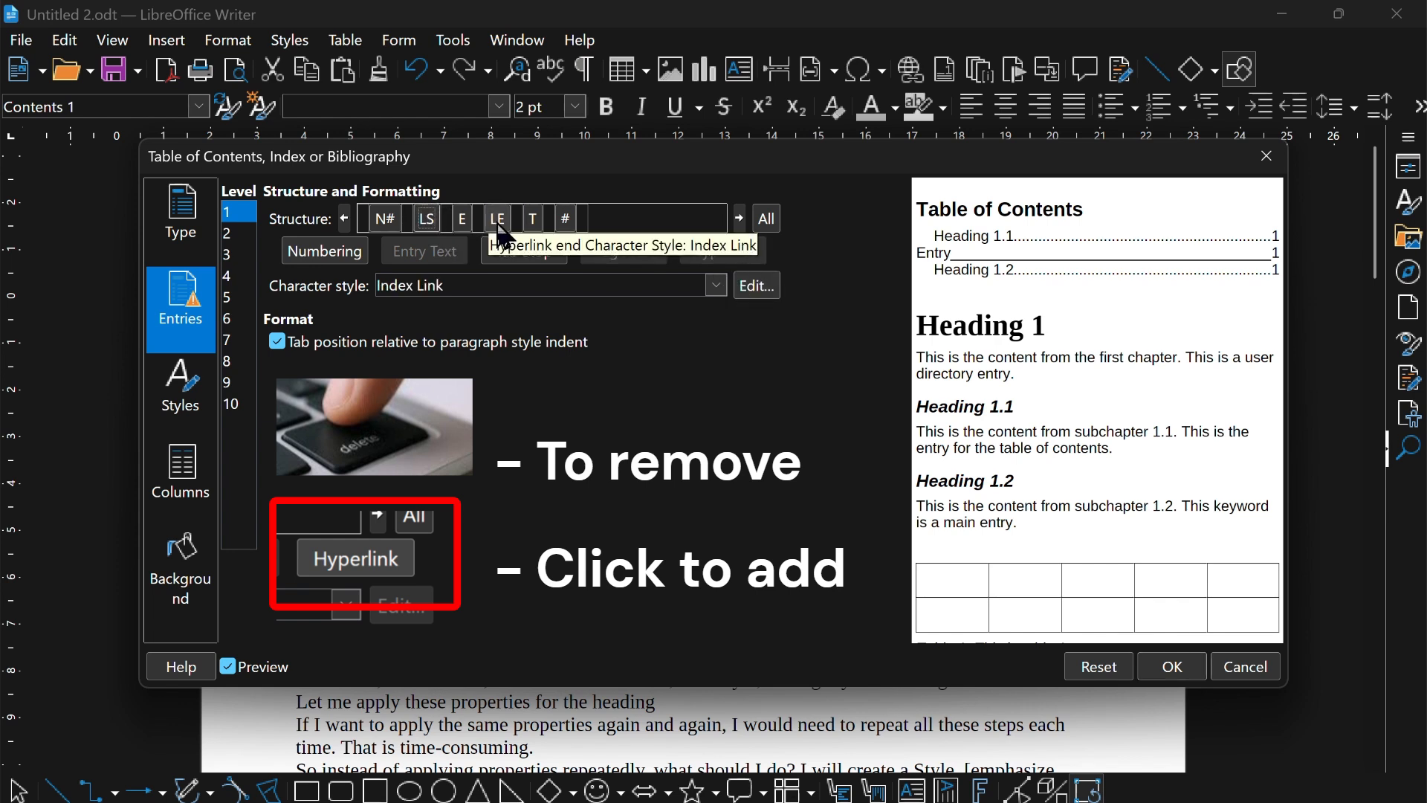
{"action": "left_click", "coordinate": [462, 223]}
{"action": "left_click", "coordinate": [429, 222]}
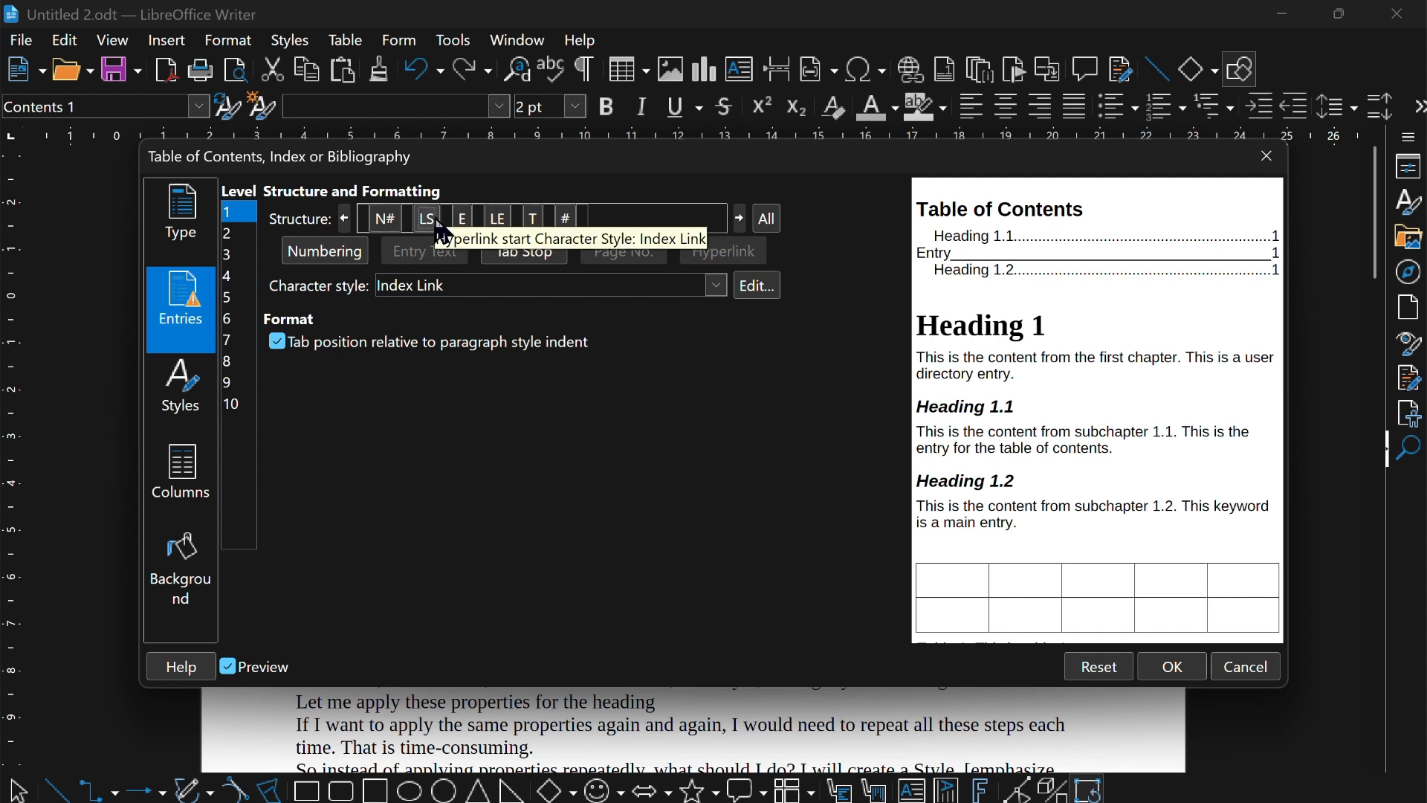
{"action": "left_click", "coordinate": [1168, 668]}
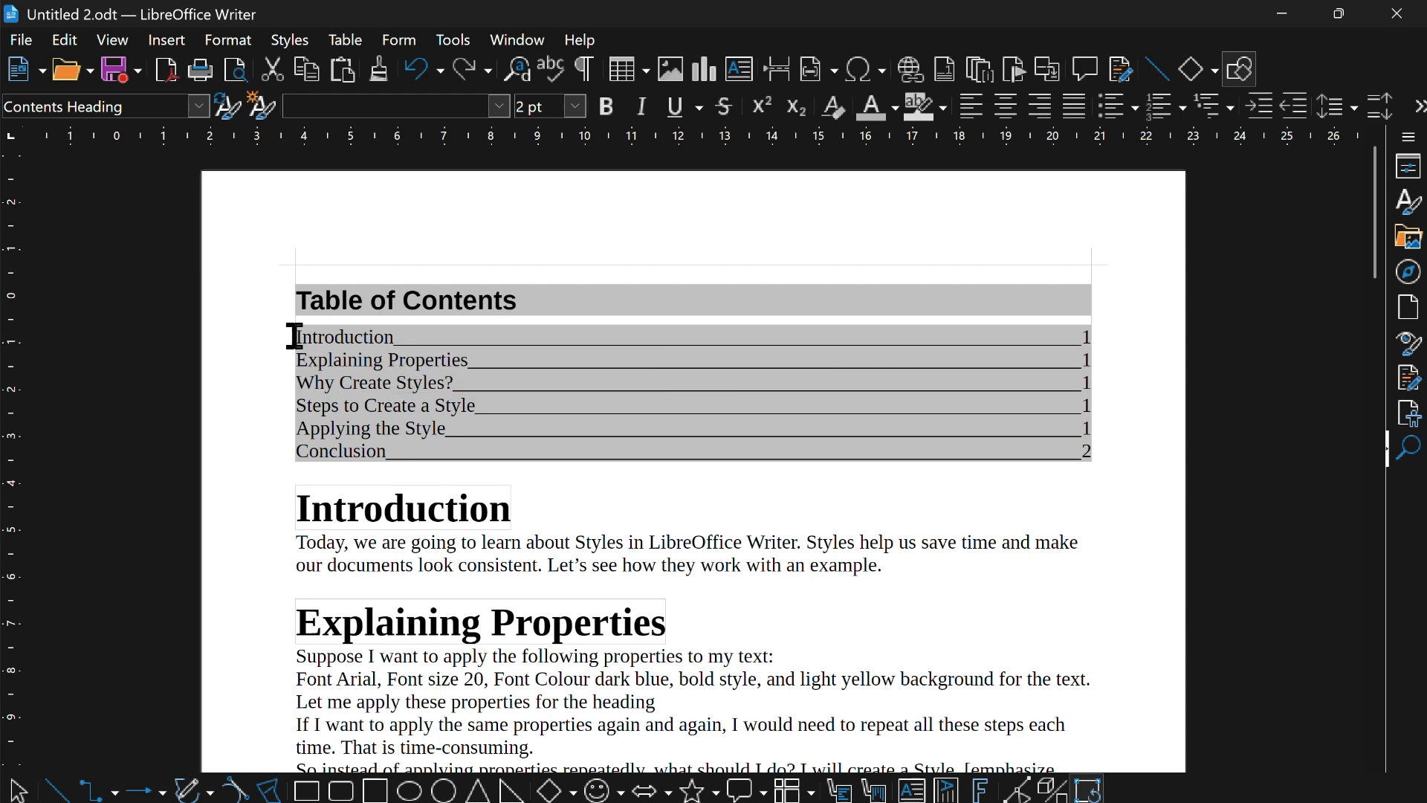
Edit the table of contents so the level 1 hyperlink encloses only the page number (#), and test the Introduction entry's text.
{"action": "right_click", "coordinate": [655, 380]}
{"action": "left_click", "coordinate": [722, 488]}
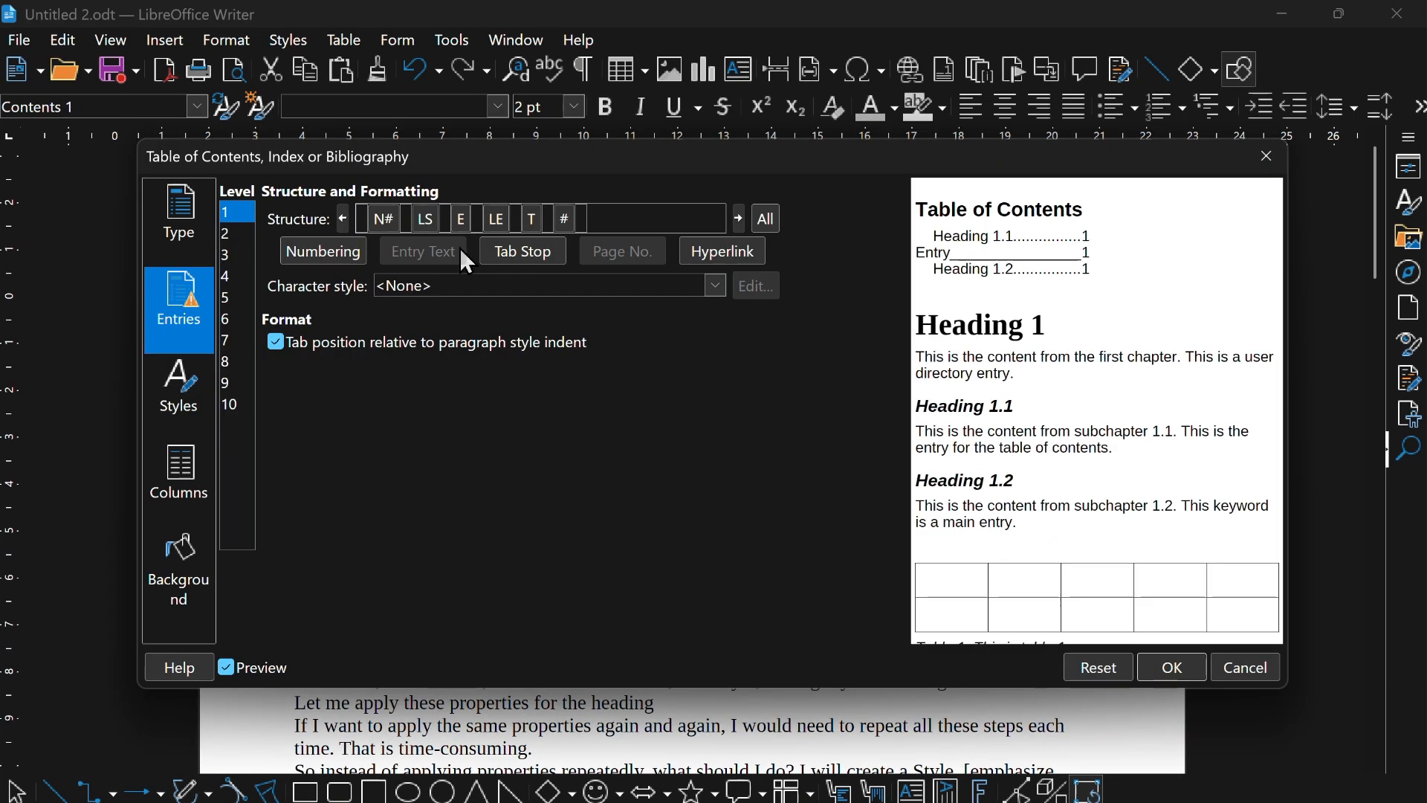
{"action": "left_click", "coordinate": [424, 219]}
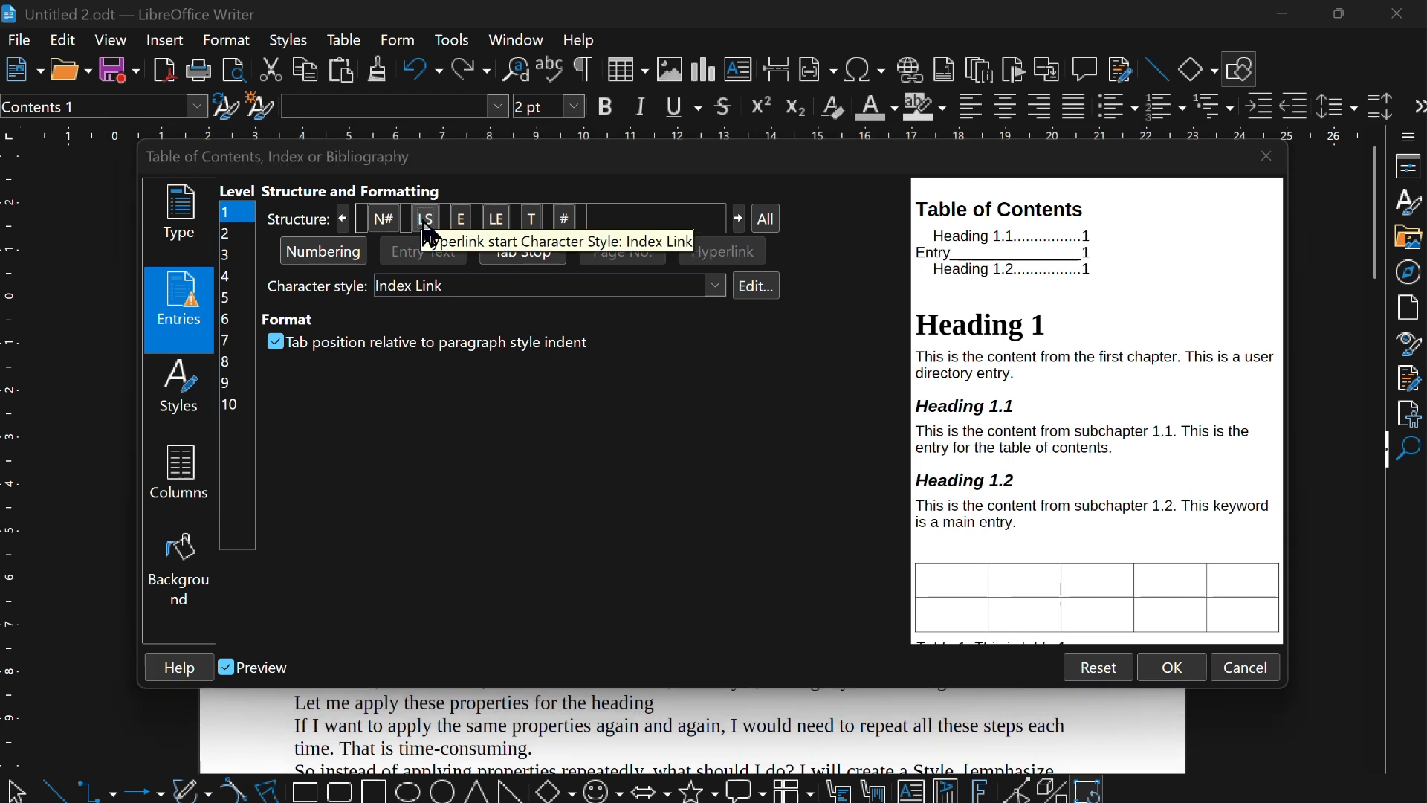
{"action": "key", "text": "Delete"}
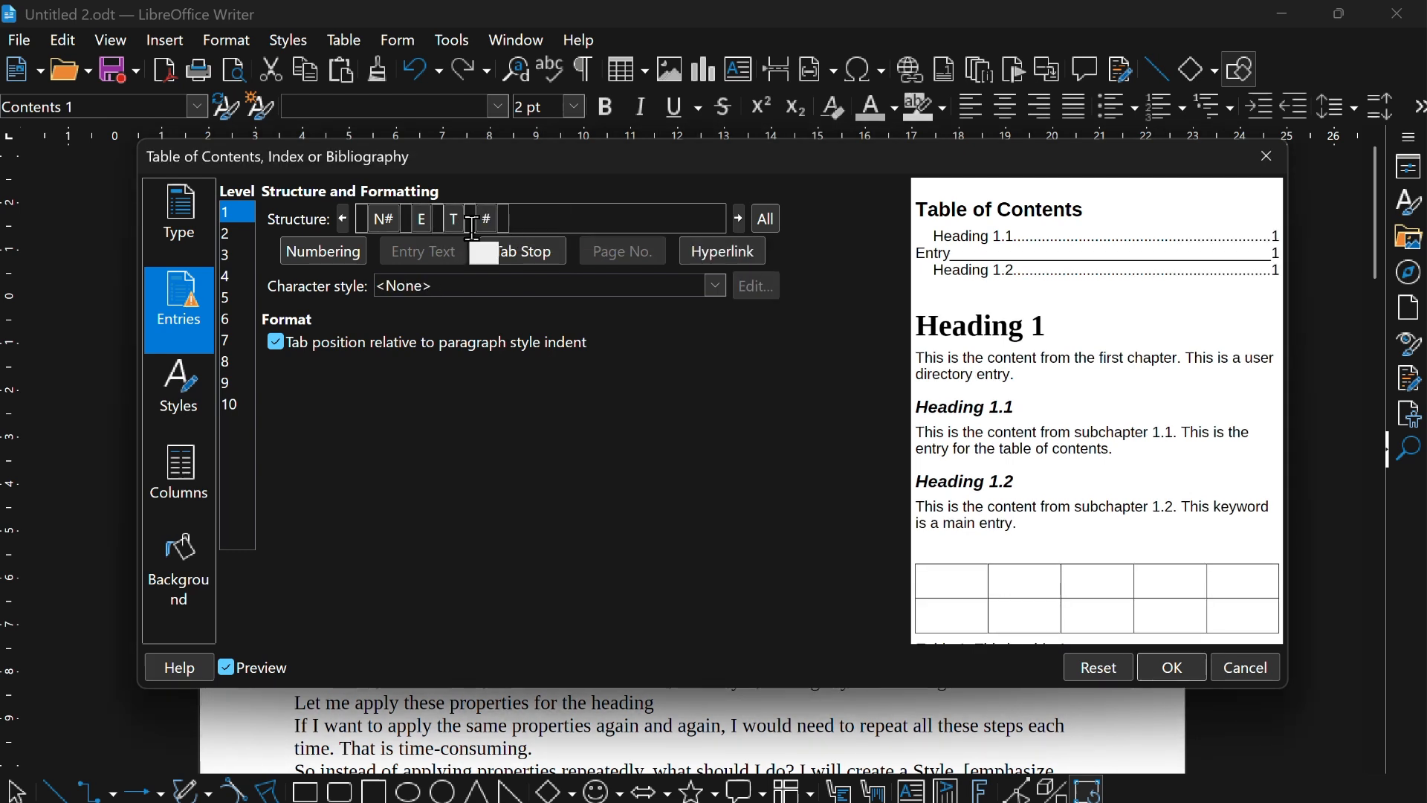
{"action": "left_click", "coordinate": [730, 260]}
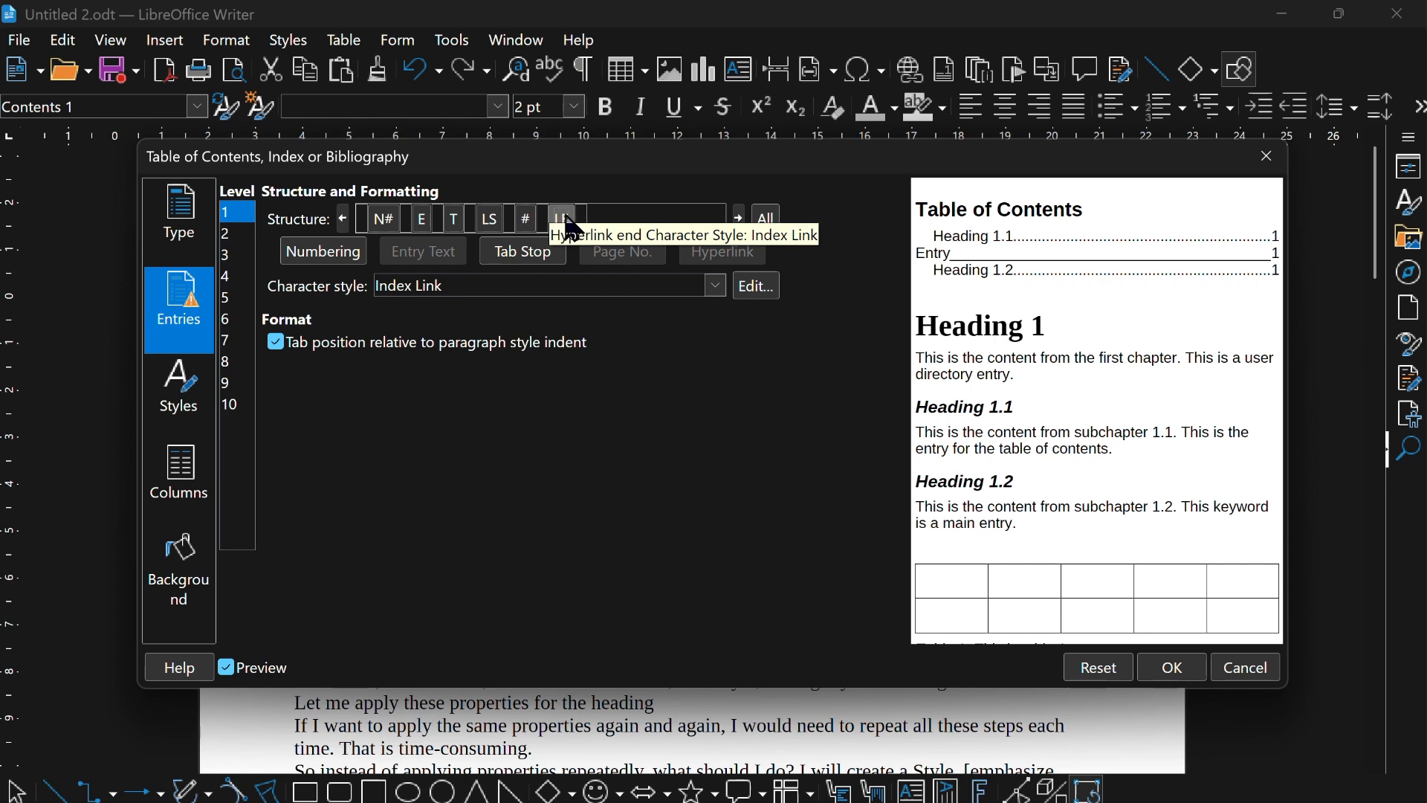
{"action": "left_click", "coordinate": [1174, 666]}
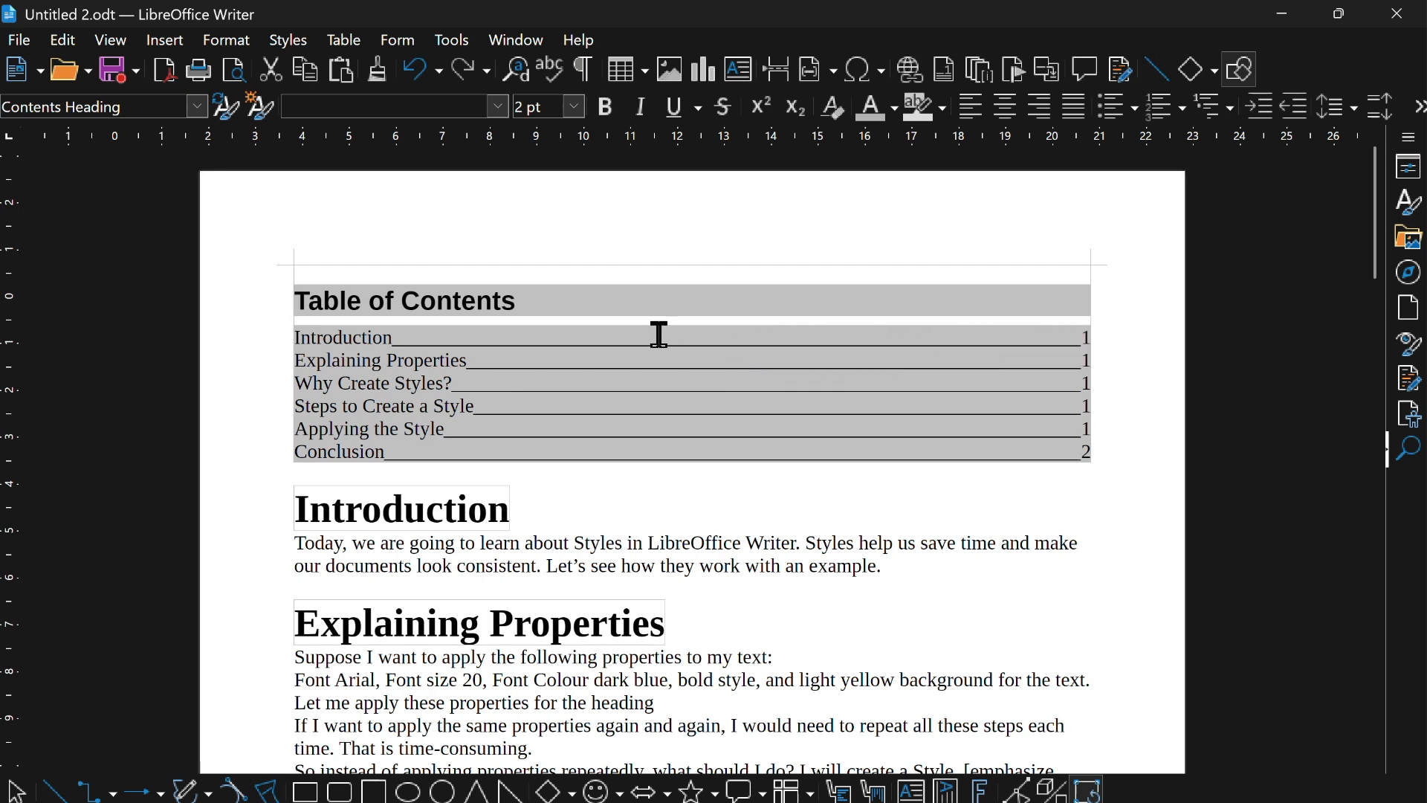
{"action": "double_click", "coordinate": [374, 339]}
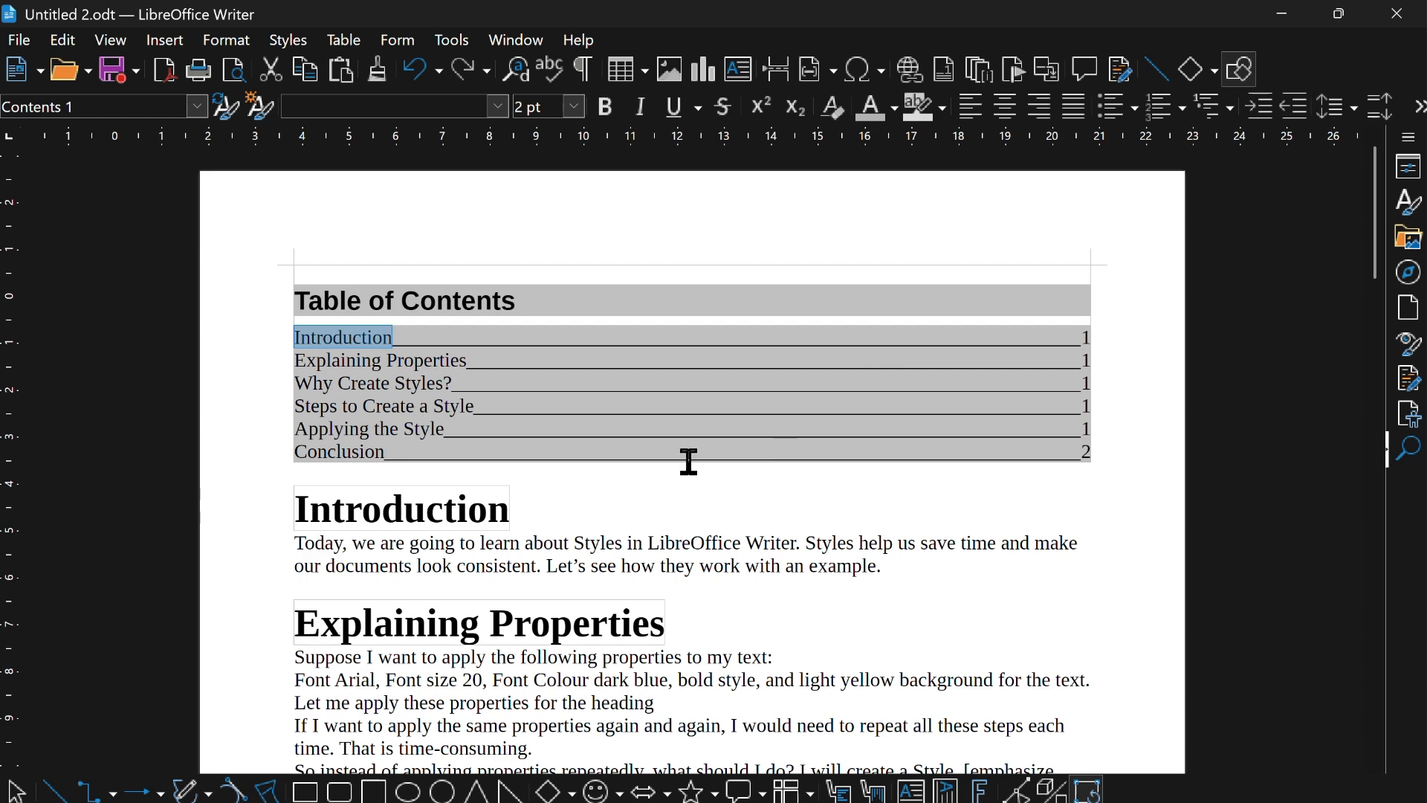
Edit the table of contents to move the level 1 hyperlink start (LS) before the chapter number (N#), keeping the link end after the page number.
{"action": "right_click", "coordinate": [694, 389]}
{"action": "left_click", "coordinate": [768, 492]}
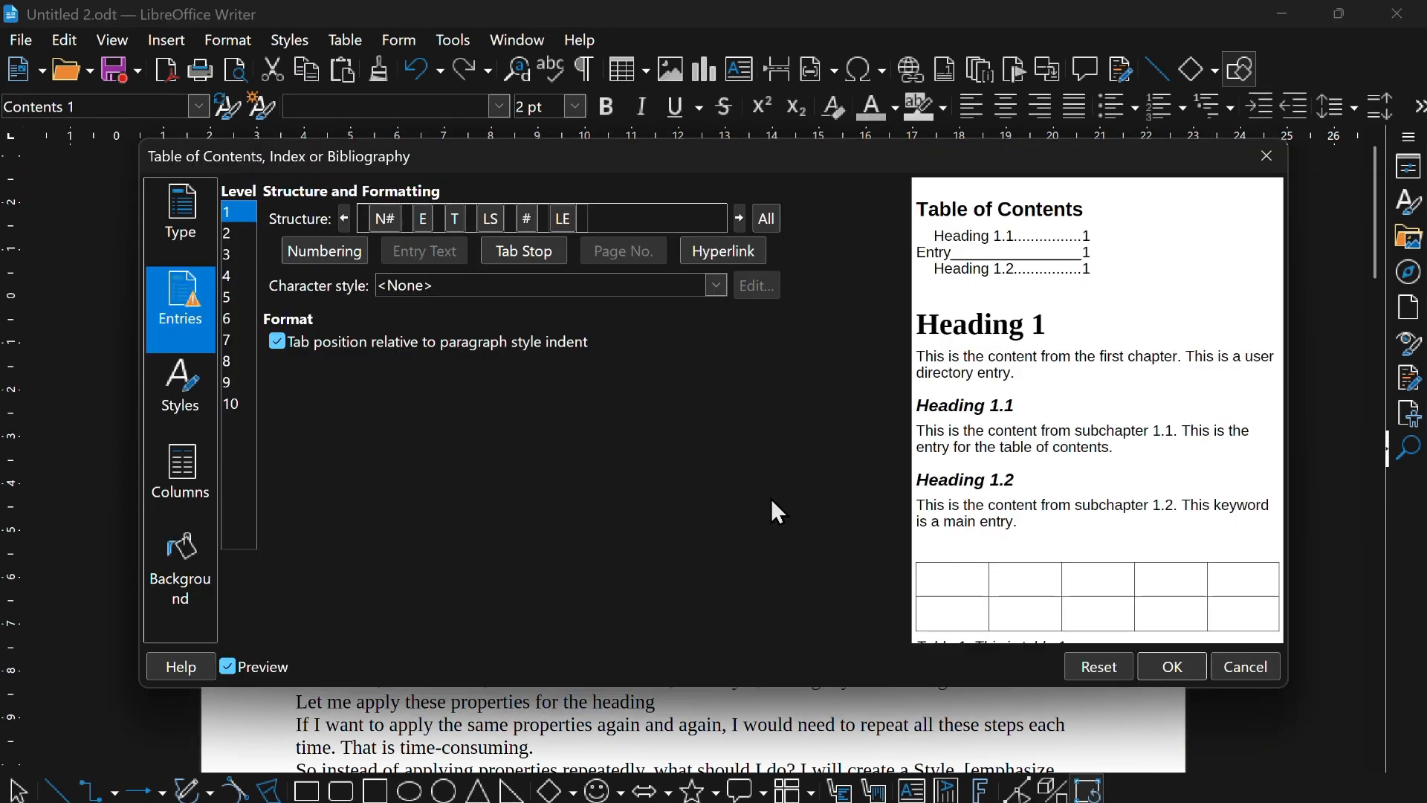
{"action": "left_click", "coordinate": [491, 219]}
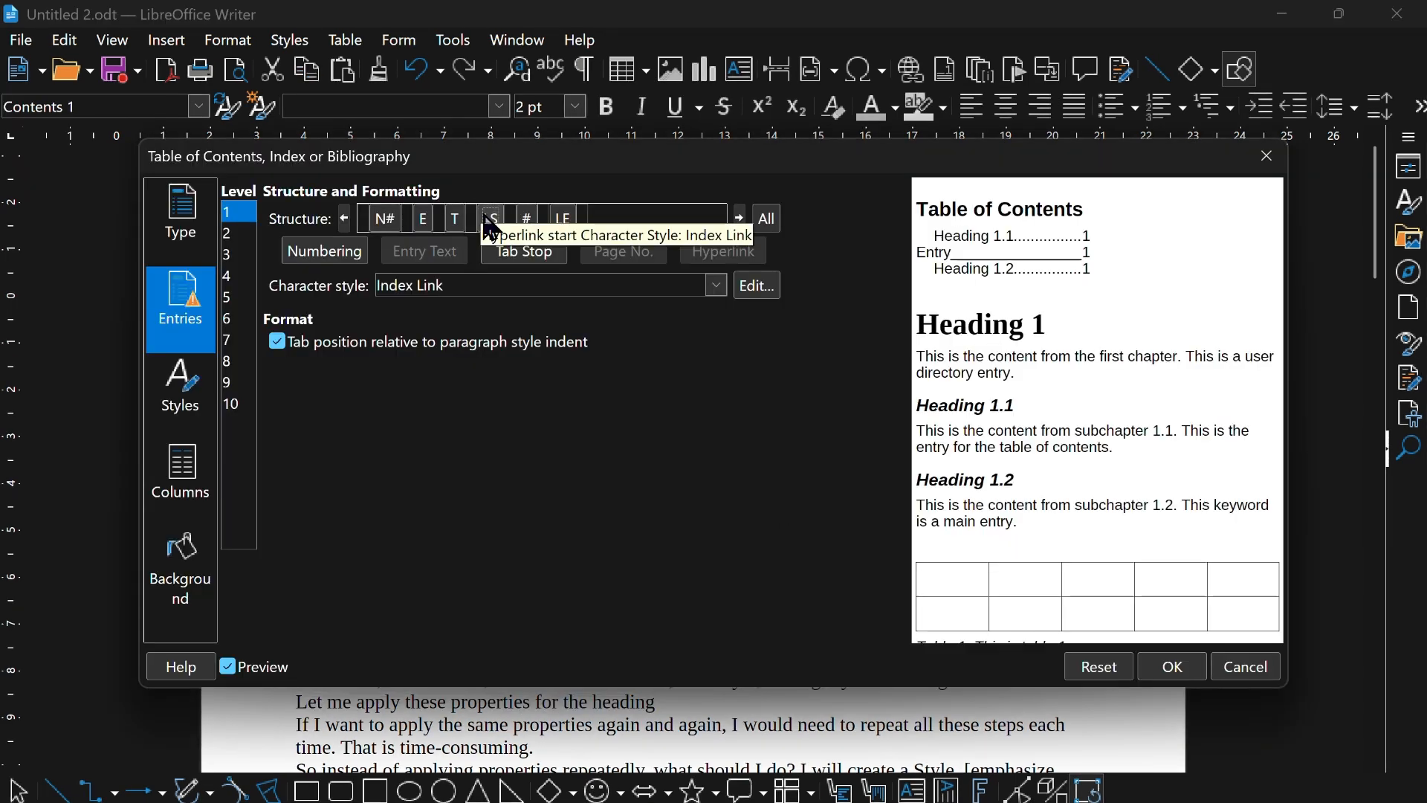
{"action": "key", "text": "Delete"}
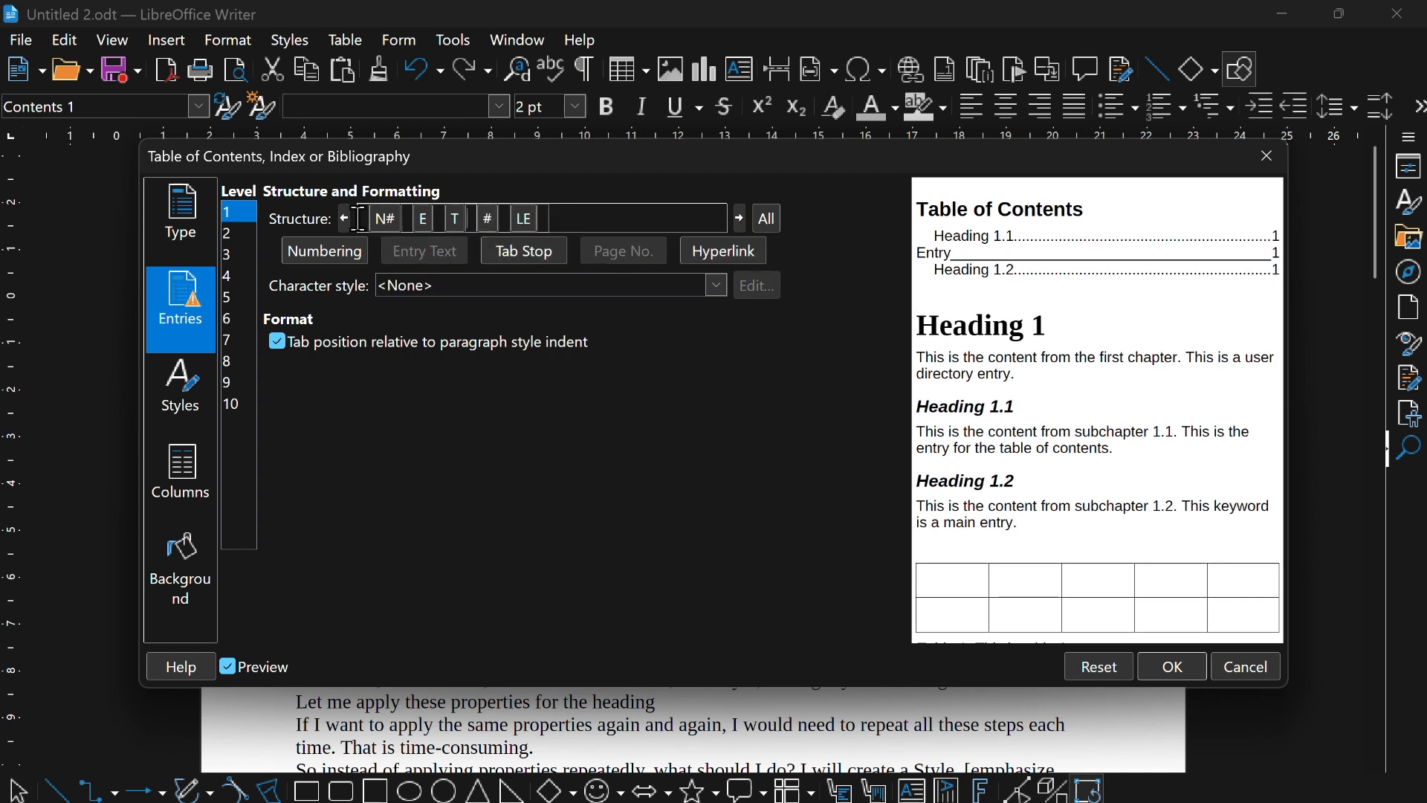
{"action": "left_click", "coordinate": [695, 258]}
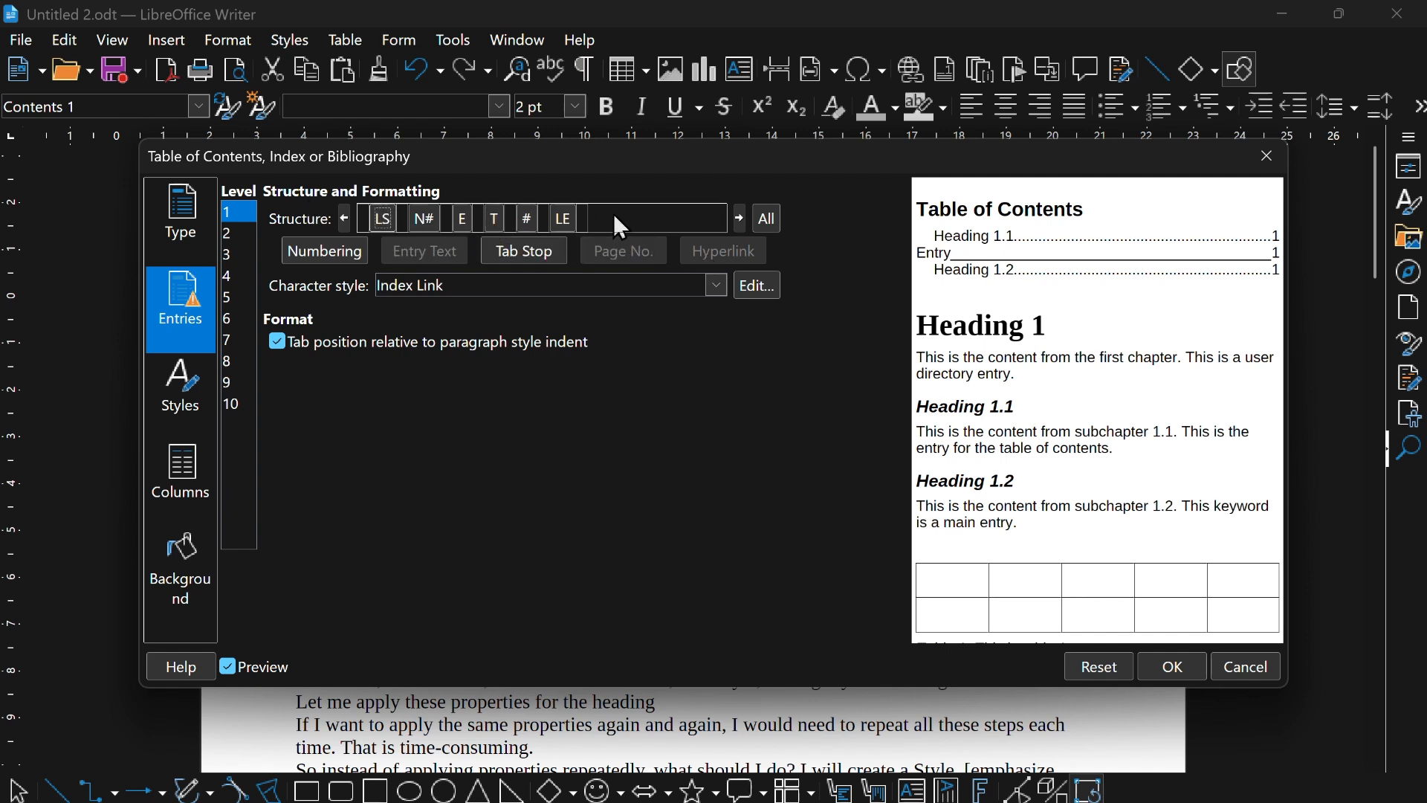
{"action": "left_click", "coordinate": [568, 224]}
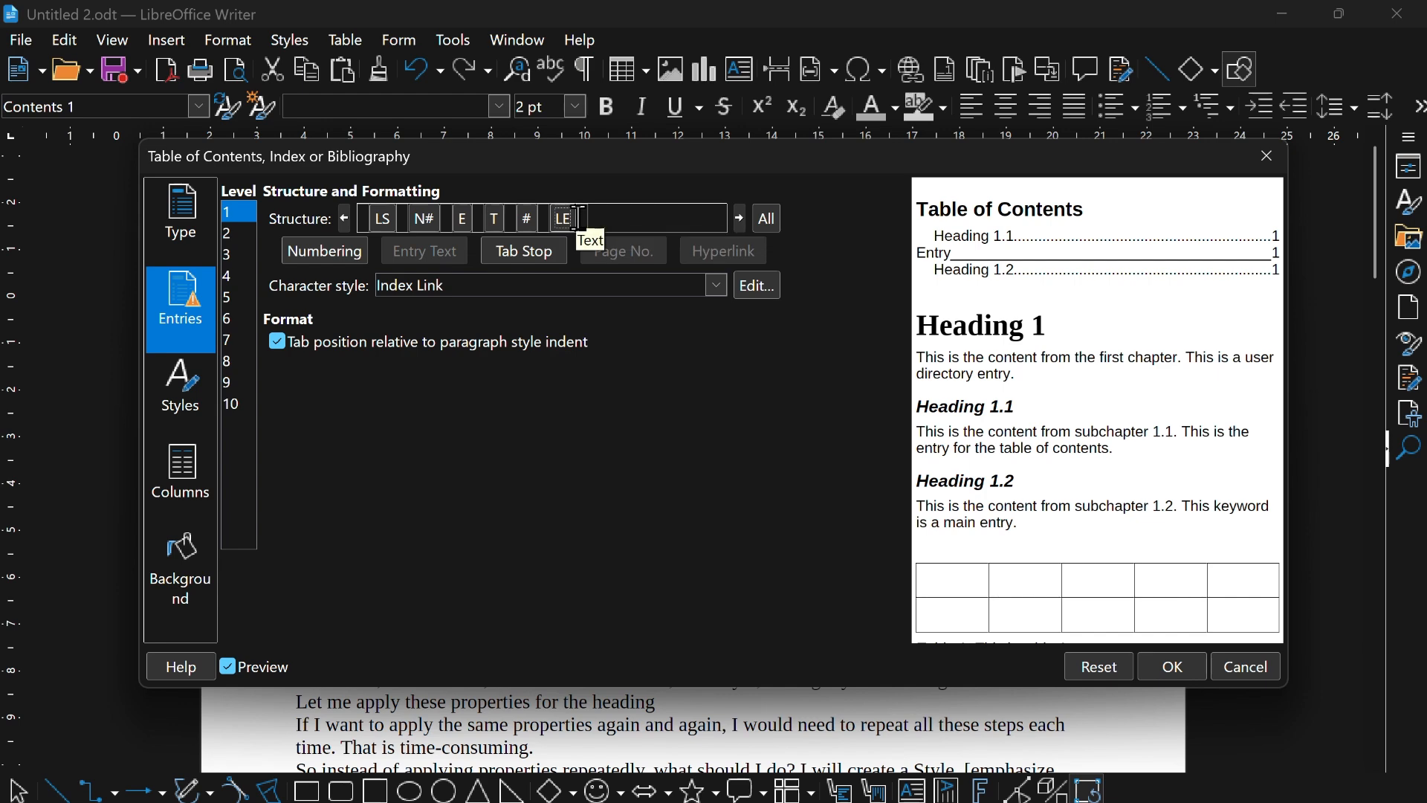
{"action": "left_click", "coordinate": [1156, 669]}
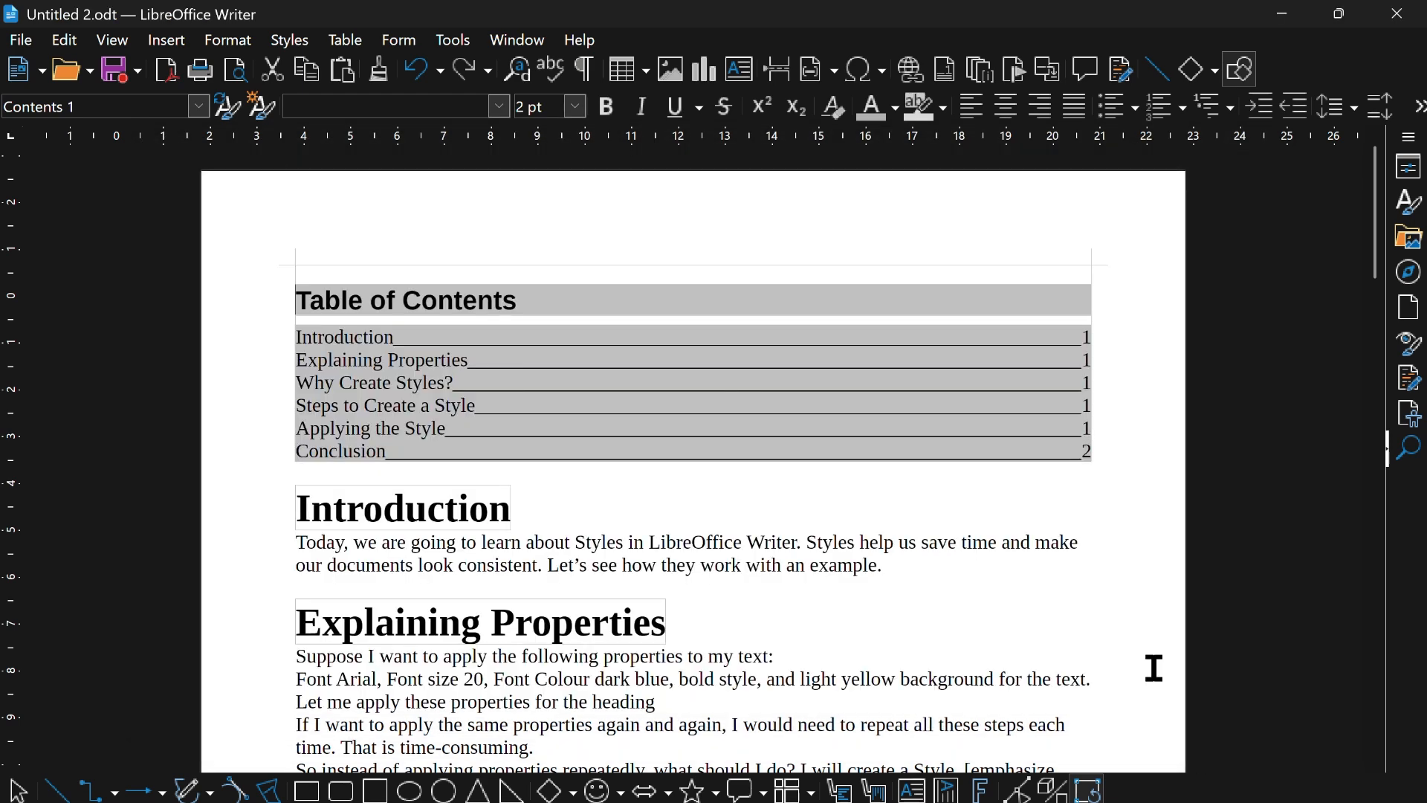